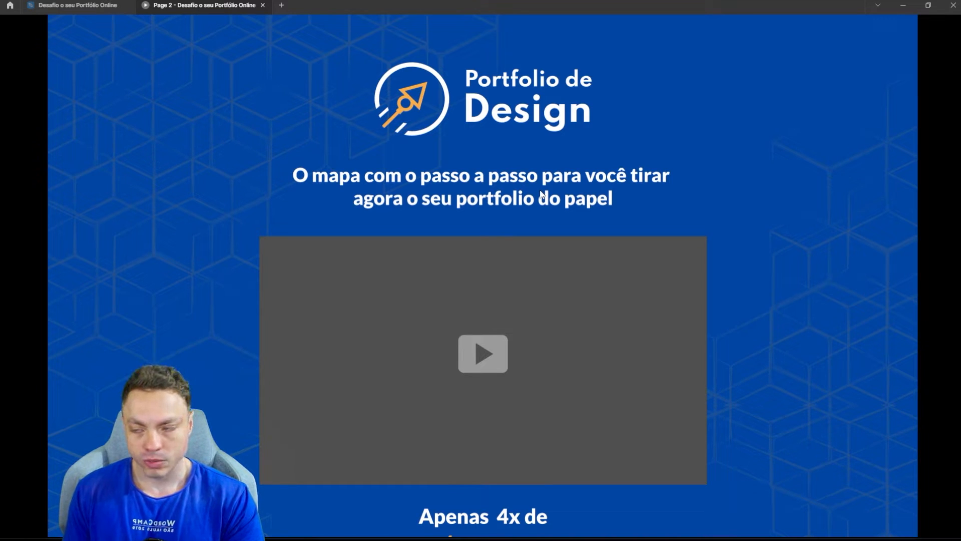
- Look through the finished landing page prototype from its header to the "Bota o seu trabalho para o mundo ver!" section
{"action": "mouse_move", "coordinate": [421, 181]}
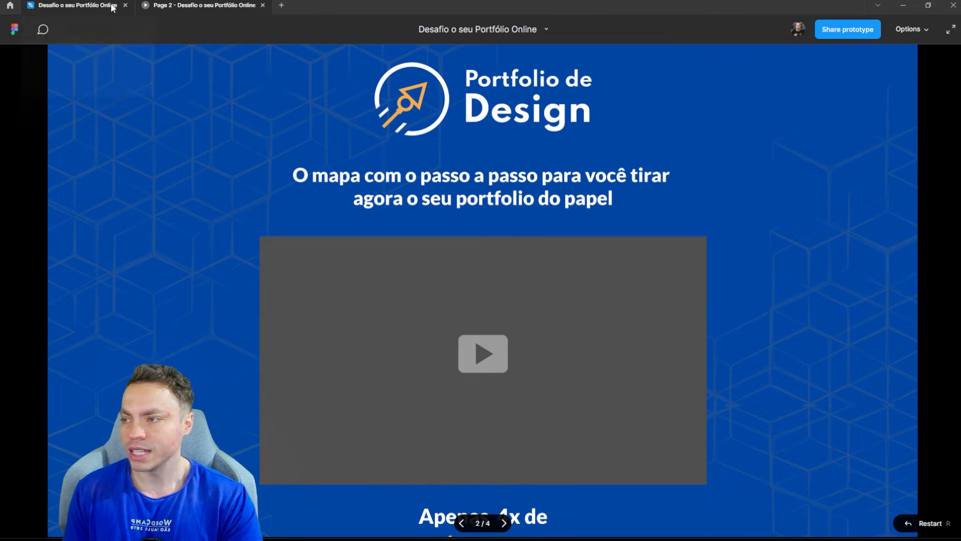
{"action": "scroll", "coordinate": [500, 214], "scroll_direction": "down", "scroll_amount": 10}
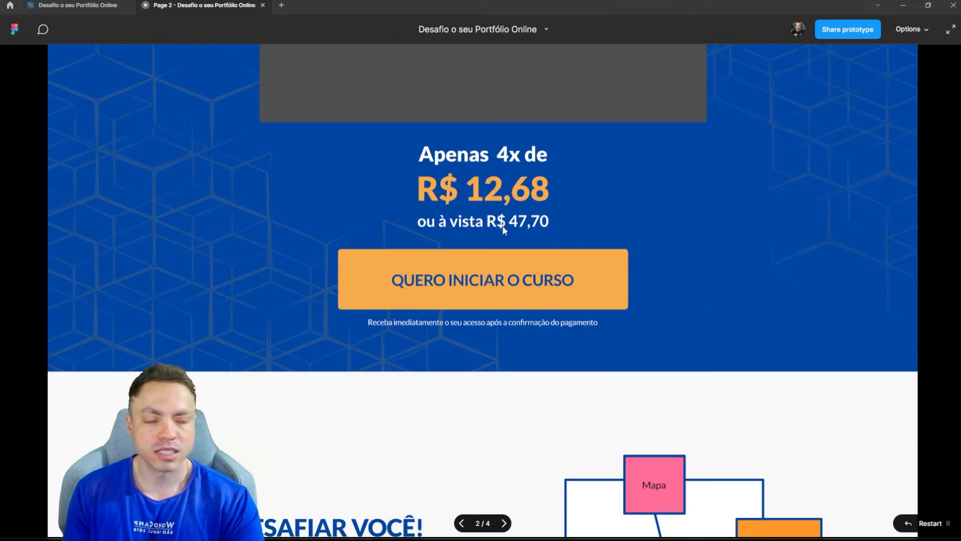
{"action": "scroll", "coordinate": [494, 276], "scroll_direction": "down", "scroll_amount": 20}
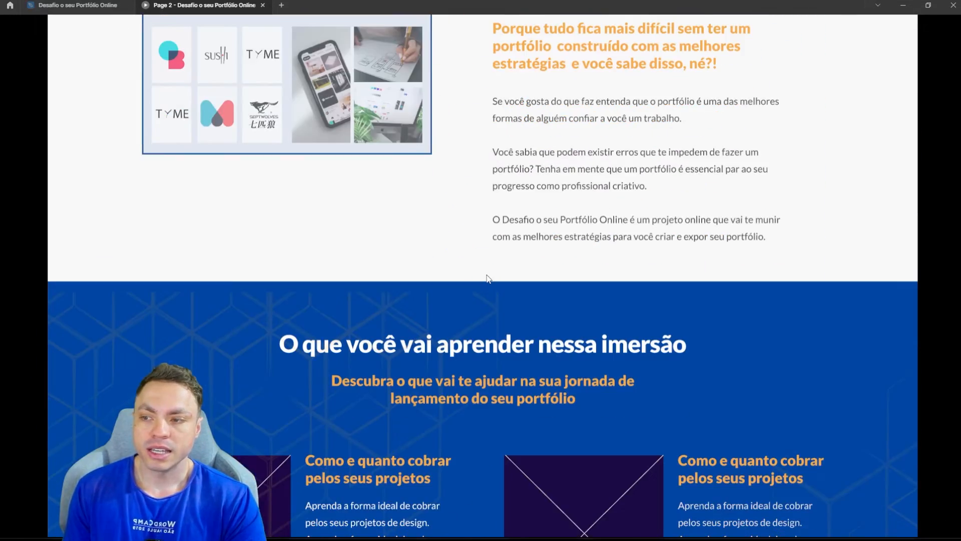
{"action": "scroll", "coordinate": [485, 274], "scroll_direction": "down", "scroll_amount": 15}
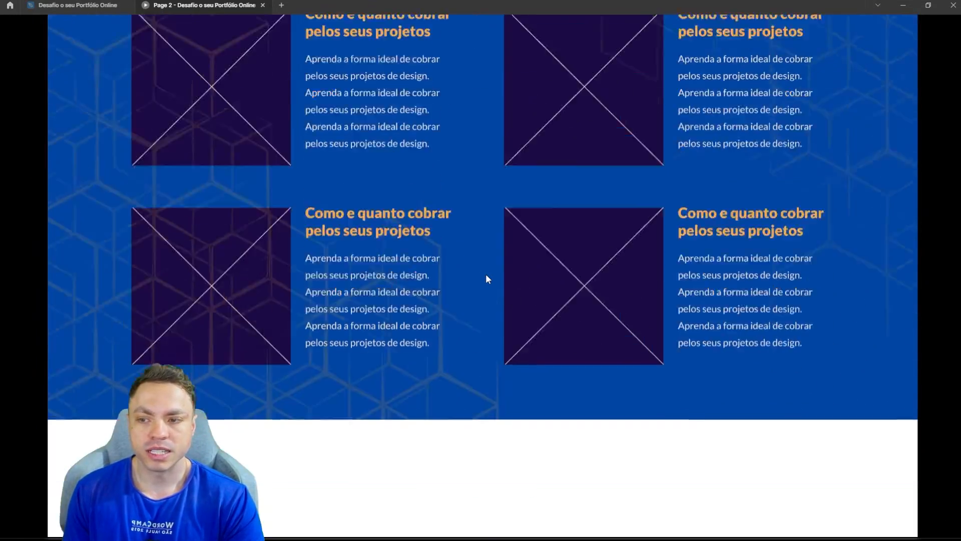
{"action": "scroll", "coordinate": [485, 274], "scroll_direction": "down", "scroll_amount": 3}
{"action": "scroll", "coordinate": [486, 275], "scroll_direction": "down", "scroll_amount": 3}
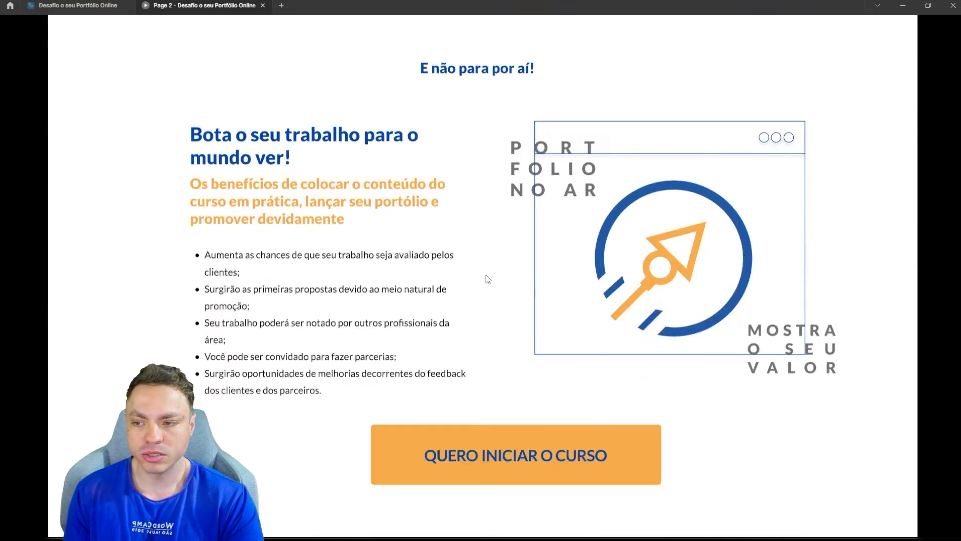
{"action": "scroll", "coordinate": [483, 273], "scroll_direction": "up", "scroll_amount": 15}
{"action": "scroll", "coordinate": [482, 271], "scroll_direction": "up", "scroll_amount": 20}
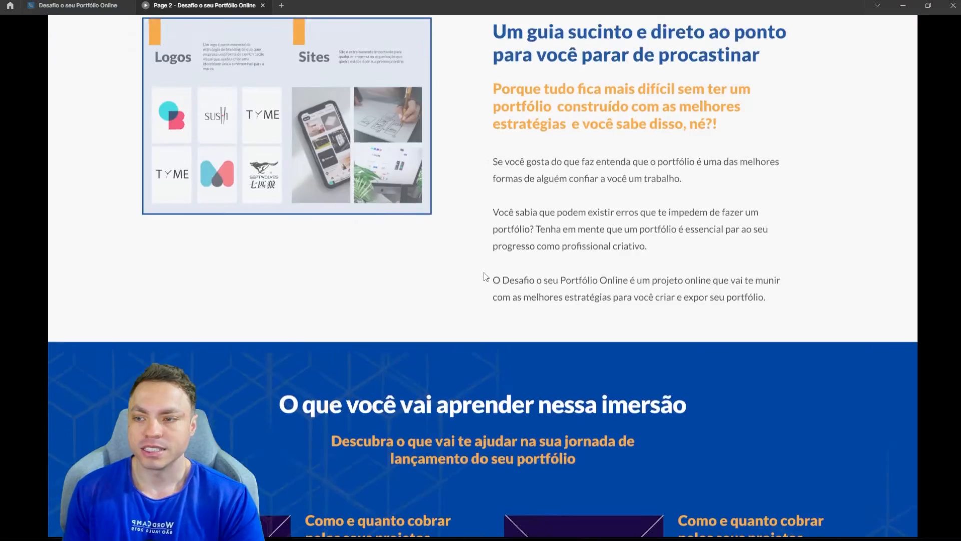
{"action": "scroll", "coordinate": [483, 275], "scroll_direction": "up", "scroll_amount": 10}
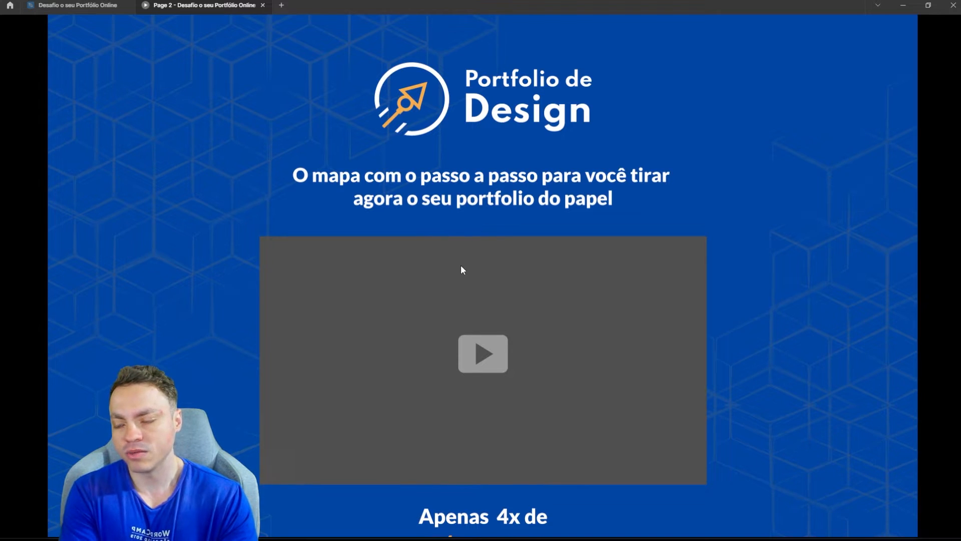
- Review the prototype's sections from the header down to "Sobre o Professor" and return to the start of the page
{"action": "scroll", "coordinate": [461, 270], "scroll_direction": "down", "scroll_amount": 7}
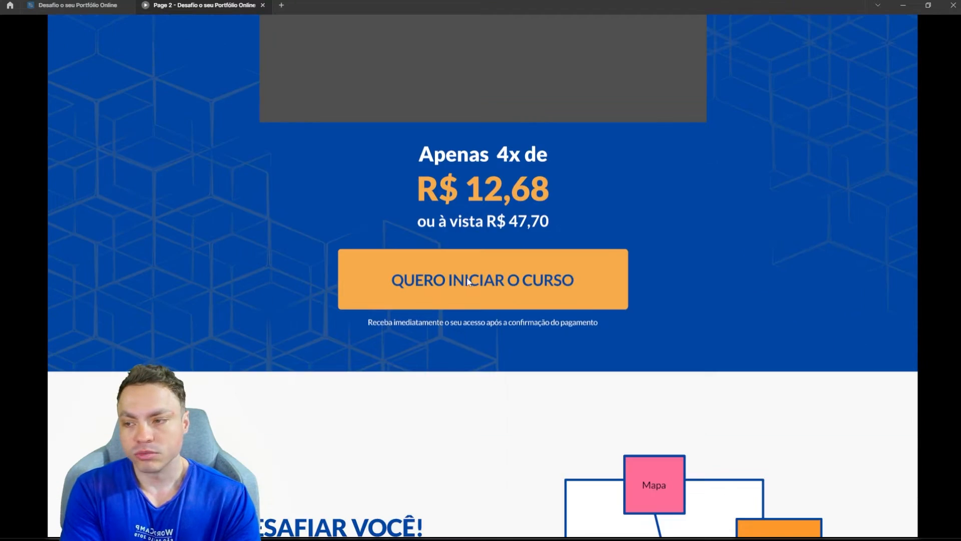
{"action": "scroll", "coordinate": [437, 301], "scroll_direction": "down", "scroll_amount": 18}
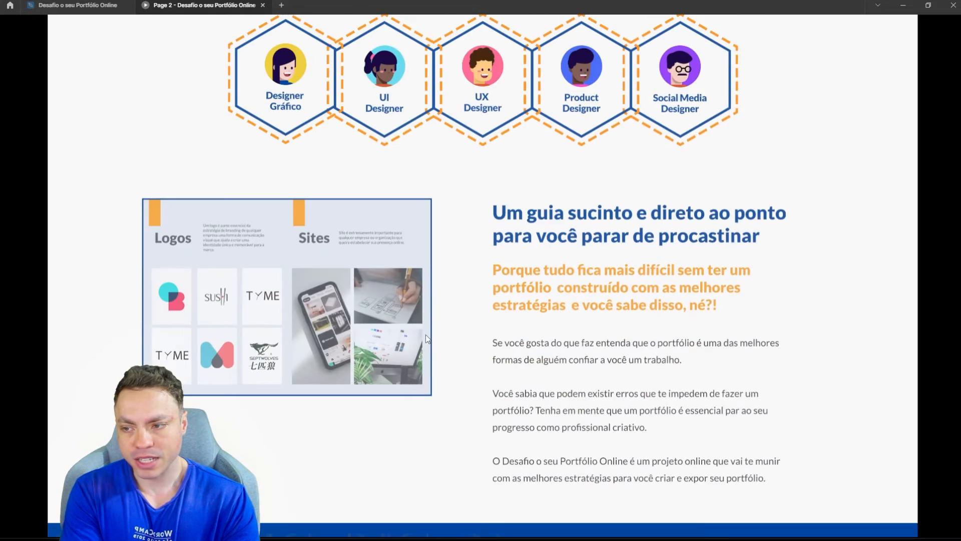
{"action": "scroll", "coordinate": [403, 283], "scroll_direction": "down", "scroll_amount": 15}
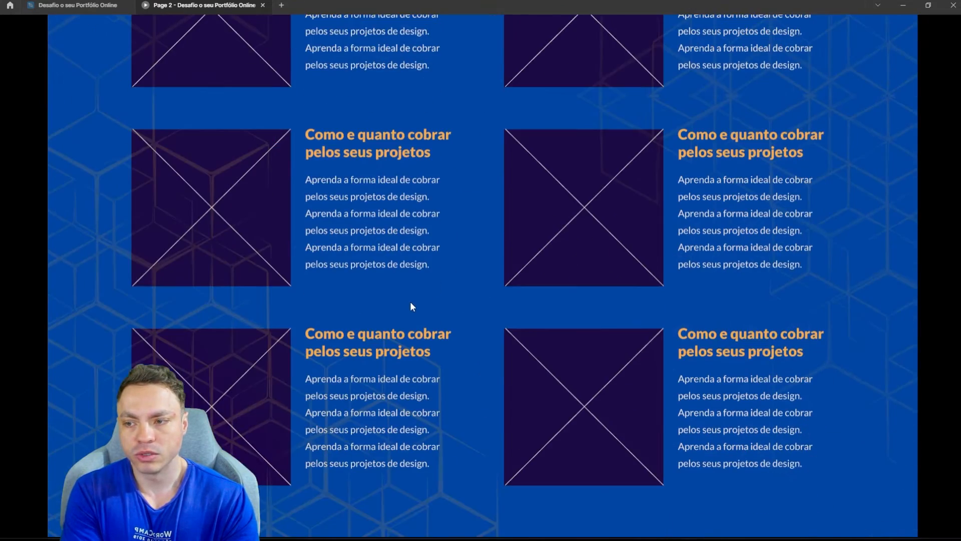
{"action": "scroll", "coordinate": [410, 302], "scroll_direction": "down", "scroll_amount": 4}
{"action": "scroll", "coordinate": [412, 307], "scroll_direction": "down", "scroll_amount": 2}
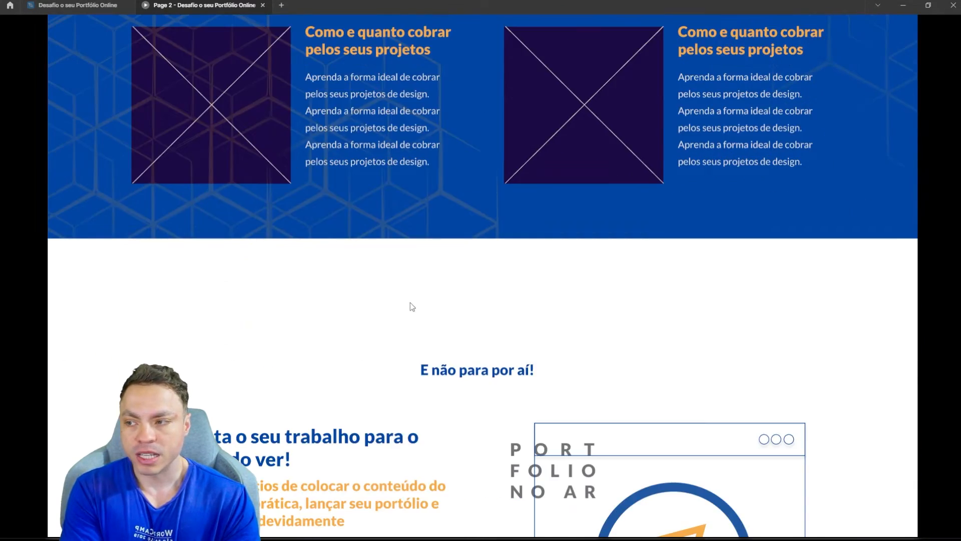
{"action": "scroll", "coordinate": [411, 304], "scroll_direction": "down", "scroll_amount": 6}
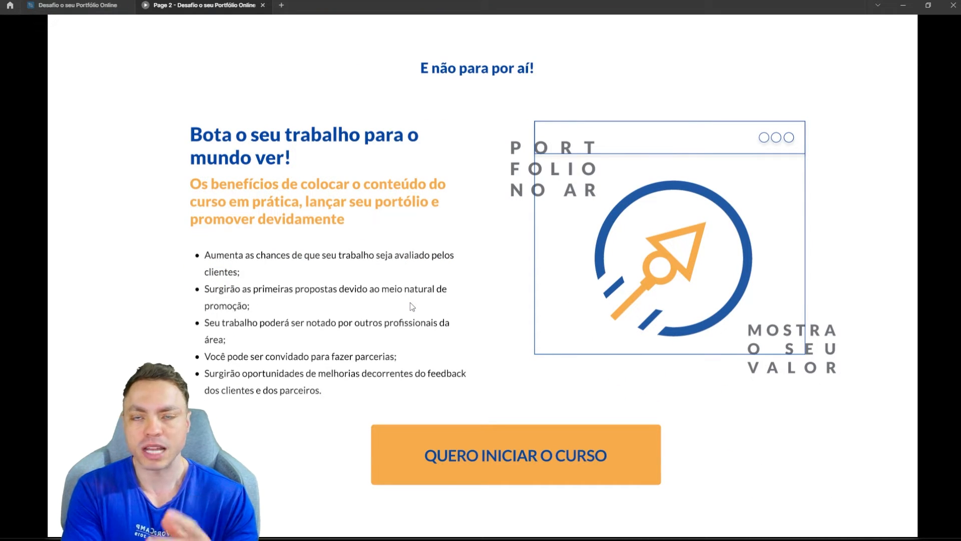
{"action": "scroll", "coordinate": [410, 303], "scroll_direction": "down", "scroll_amount": 6}
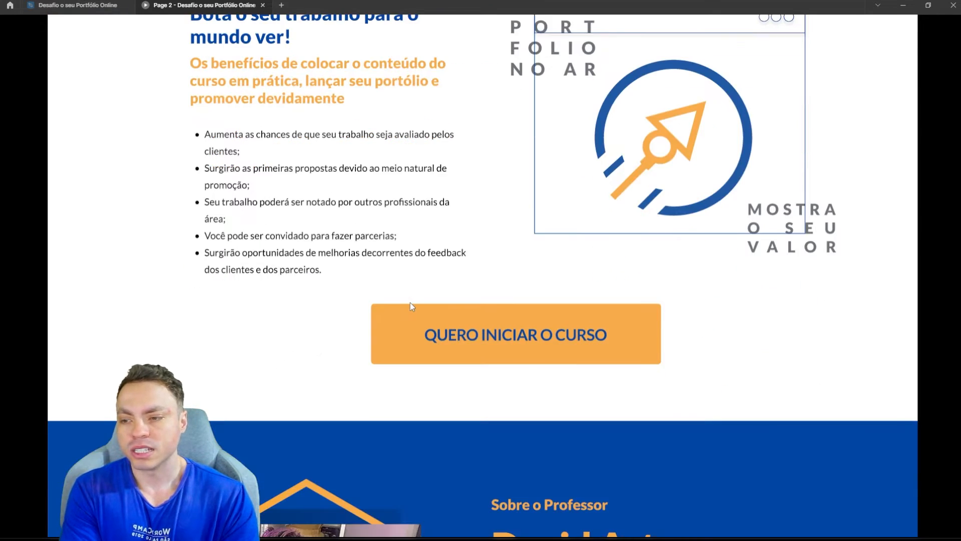
{"action": "scroll", "coordinate": [410, 302], "scroll_direction": "down", "scroll_amount": 2}
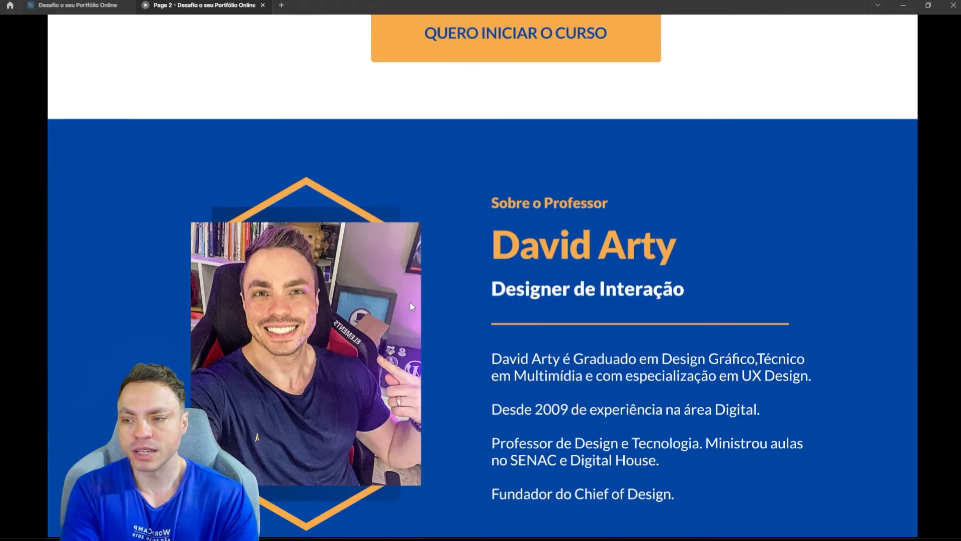
{"action": "scroll", "coordinate": [410, 303], "scroll_direction": "up", "scroll_amount": 14}
{"action": "scroll", "coordinate": [410, 302], "scroll_direction": "up", "scroll_amount": 15}
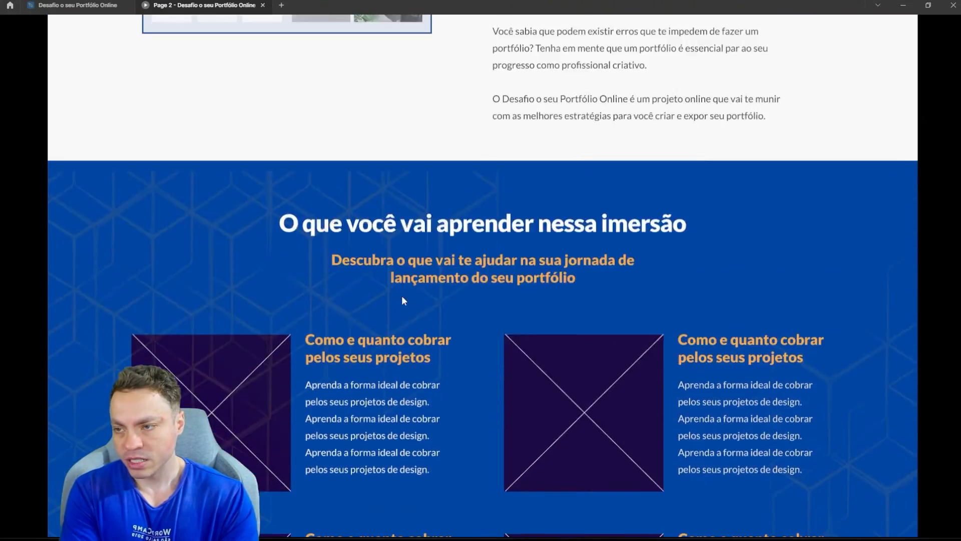
{"action": "scroll", "coordinate": [401, 296], "scroll_direction": "up", "scroll_amount": 10}
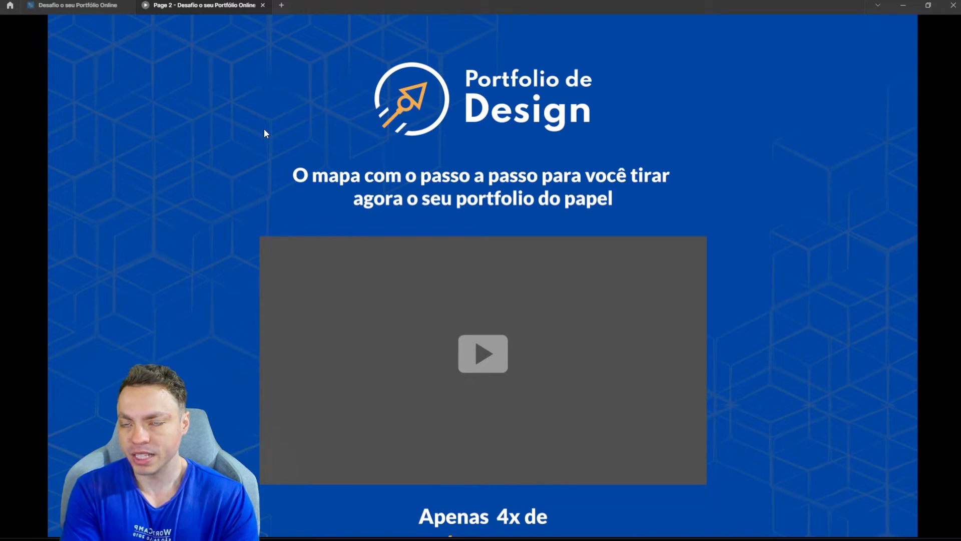
- Create a project named "Portfolio de Design" in the Prototipa - Aulas team and start a new design file in it
{"action": "left_click", "coordinate": [10, 5]}
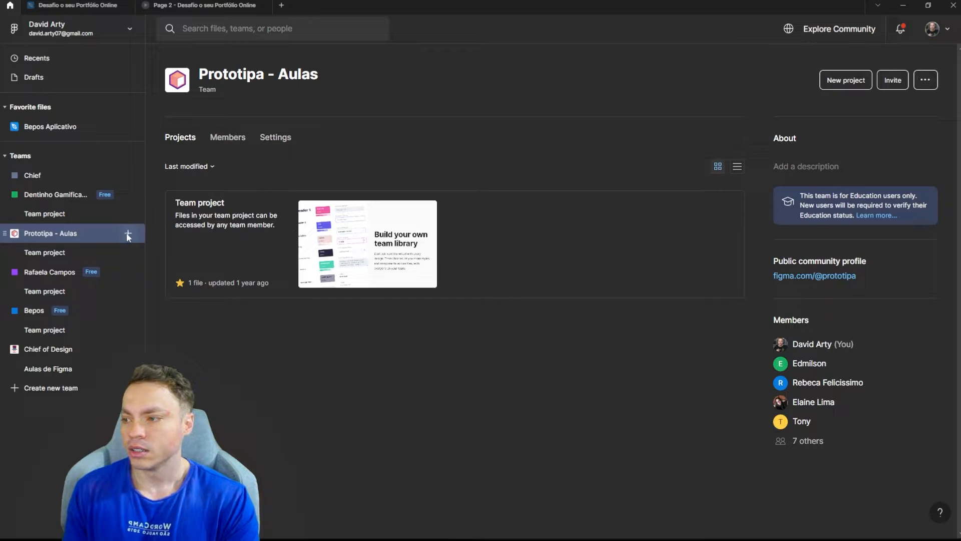
{"action": "left_click", "coordinate": [126, 232]}
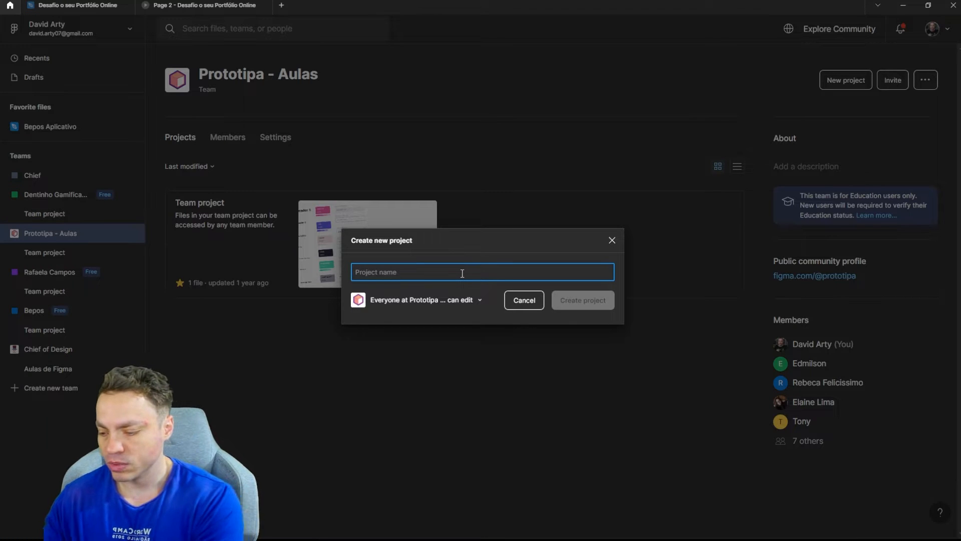
{"action": "type", "text": "Portfol"}
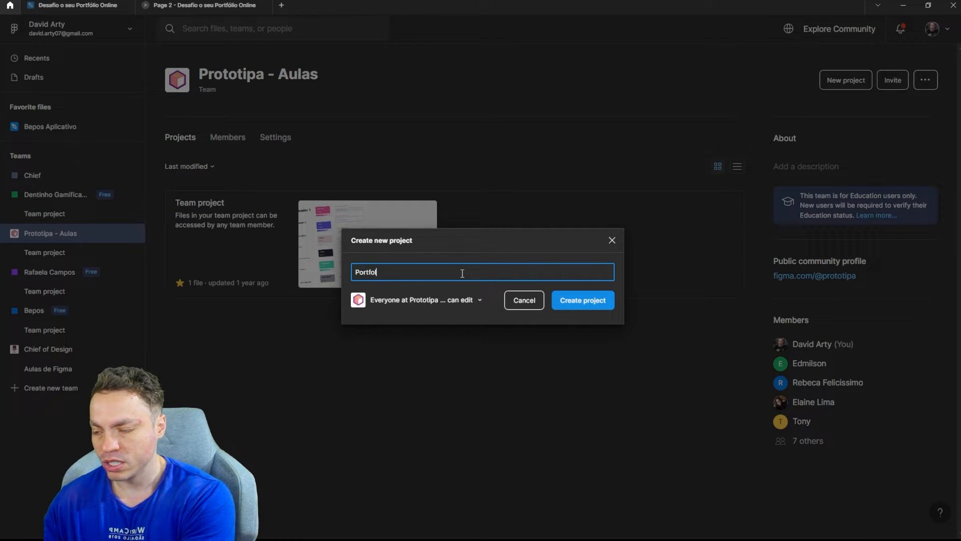
{"action": "type", "text": "io de Design"}
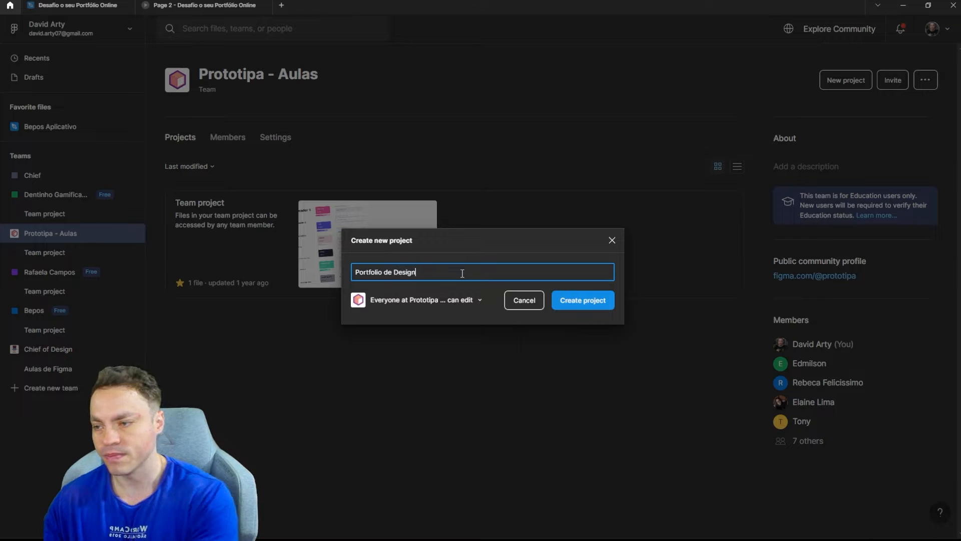
{"action": "left_click", "coordinate": [583, 301]}
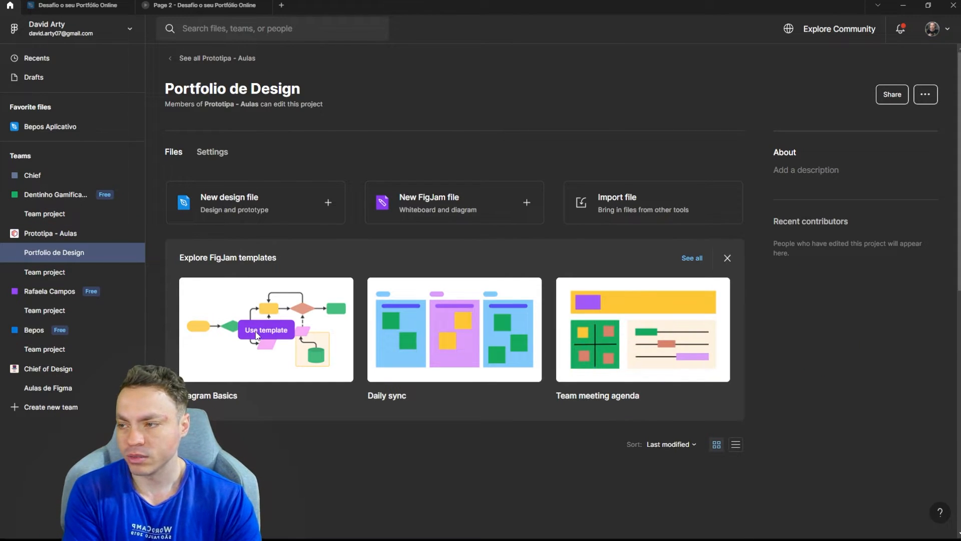
{"action": "left_click", "coordinate": [247, 200]}
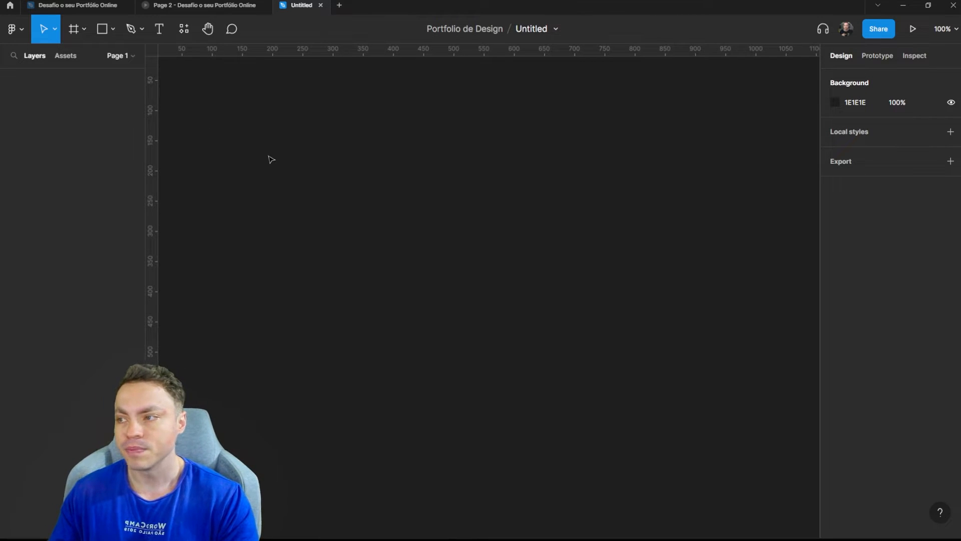
- Place a frame on the empty canvas and enlarge it to about 568 × 568
{"action": "left_click", "coordinate": [74, 34]}
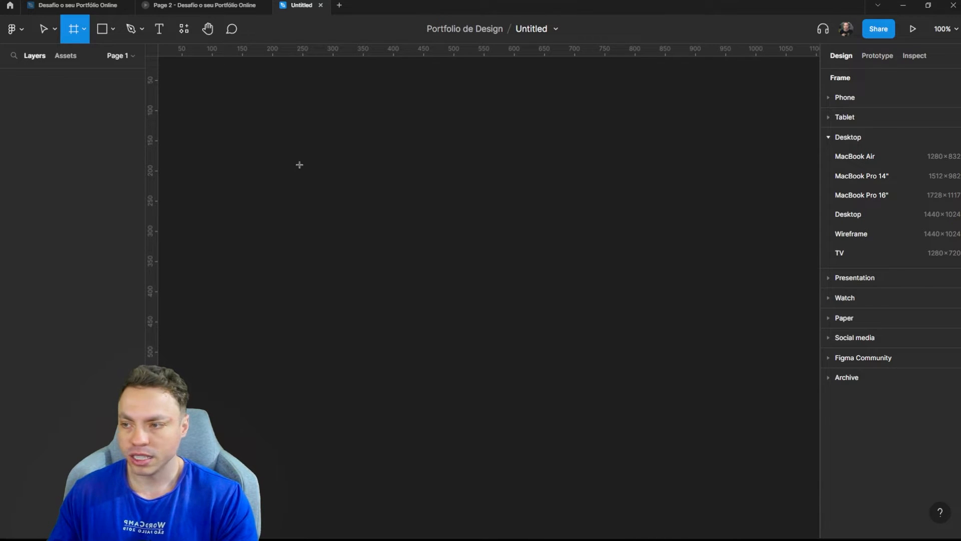
{"action": "left_click", "coordinate": [341, 178]}
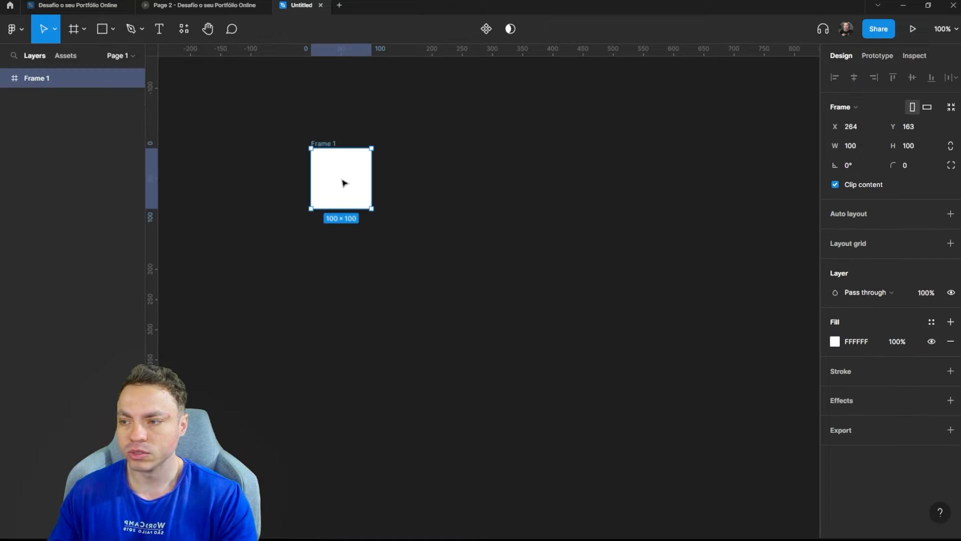
{"action": "left_click_drag", "start_coordinate": [371, 208], "coordinate": [478, 320]}
{"action": "left_click_drag", "start_coordinate": [371, 234], "coordinate": [513, 389]}
{"action": "left_click", "coordinate": [388, 128]}
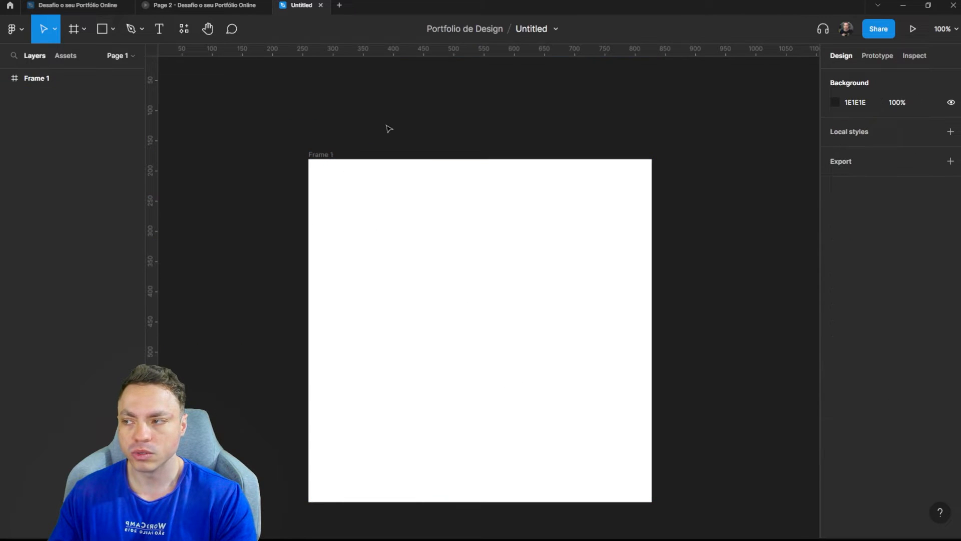
- Examine the file's assets and layers, the frame's design properties and the preset desktop frame sizes
{"action": "left_click", "coordinate": [61, 56]}
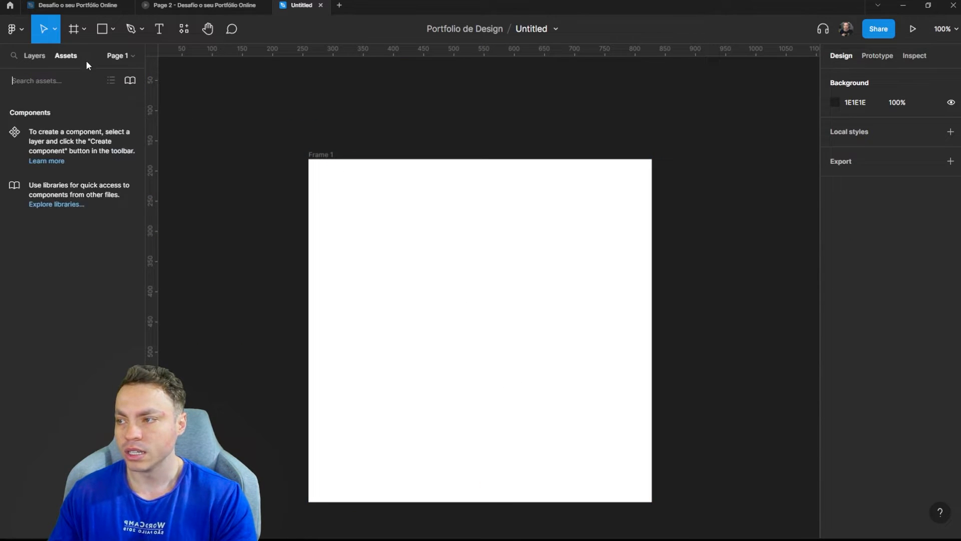
{"action": "left_click", "coordinate": [38, 58]}
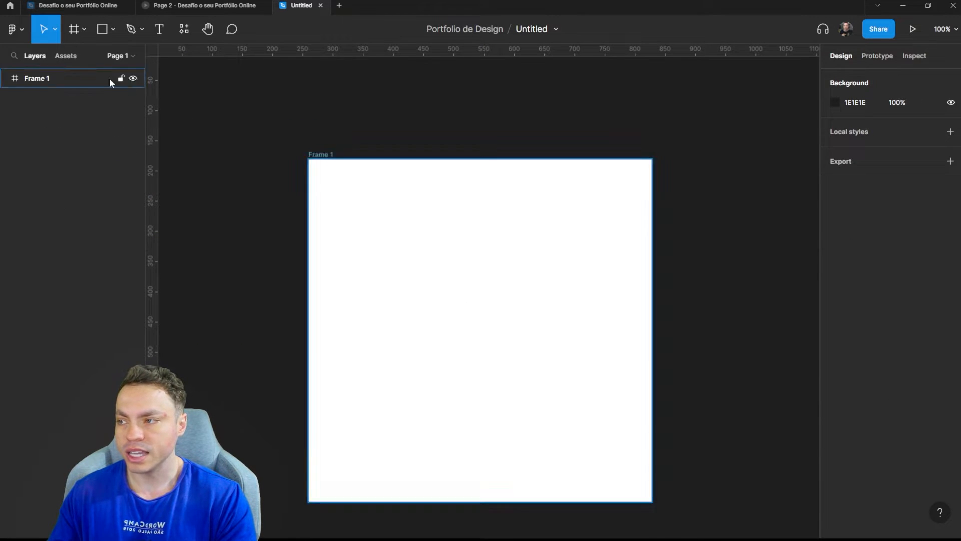
{"action": "left_click", "coordinate": [328, 154]}
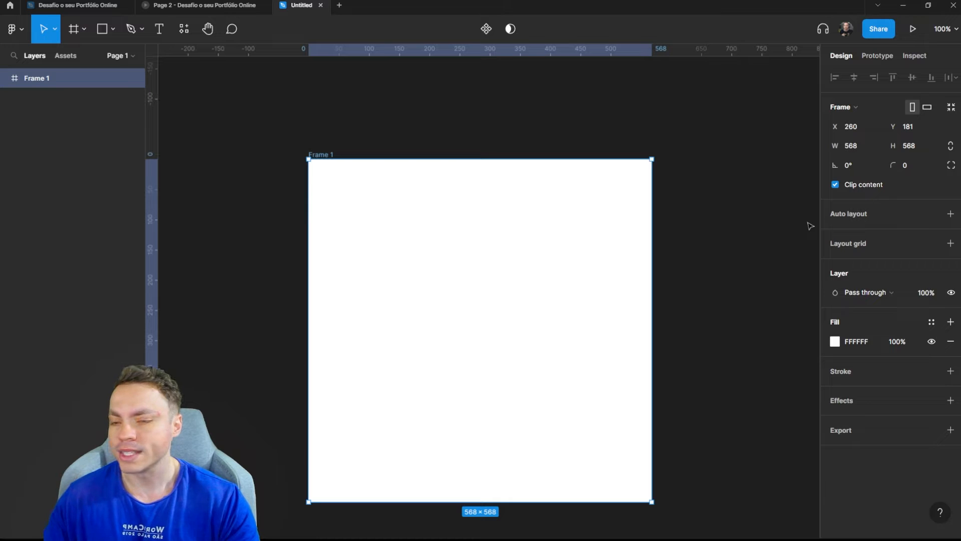
{"action": "scroll", "coordinate": [626, 175], "scroll_direction": "down", "scroll_amount": 1}
{"action": "scroll", "coordinate": [626, 175], "scroll_direction": "down", "scroll_amount": 1}
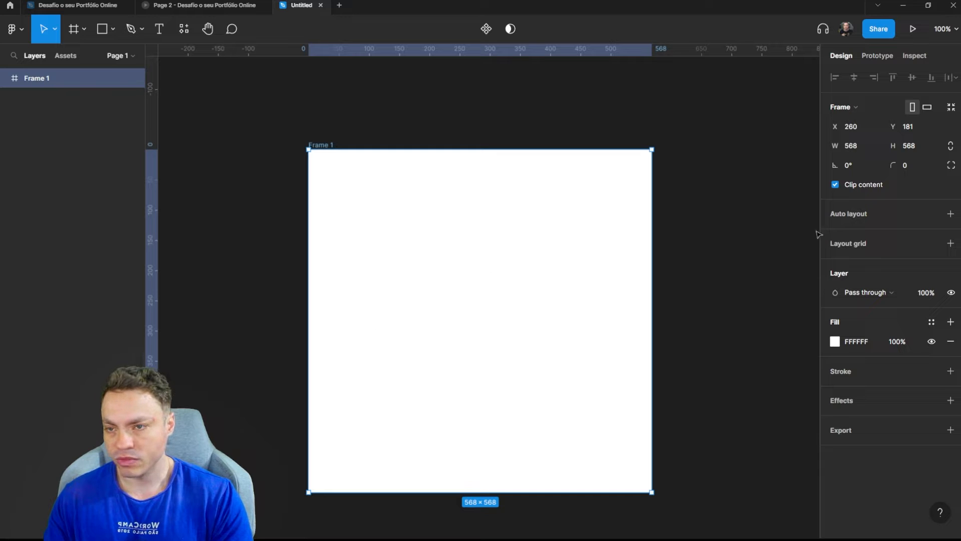
{"action": "left_click", "coordinate": [74, 28]}
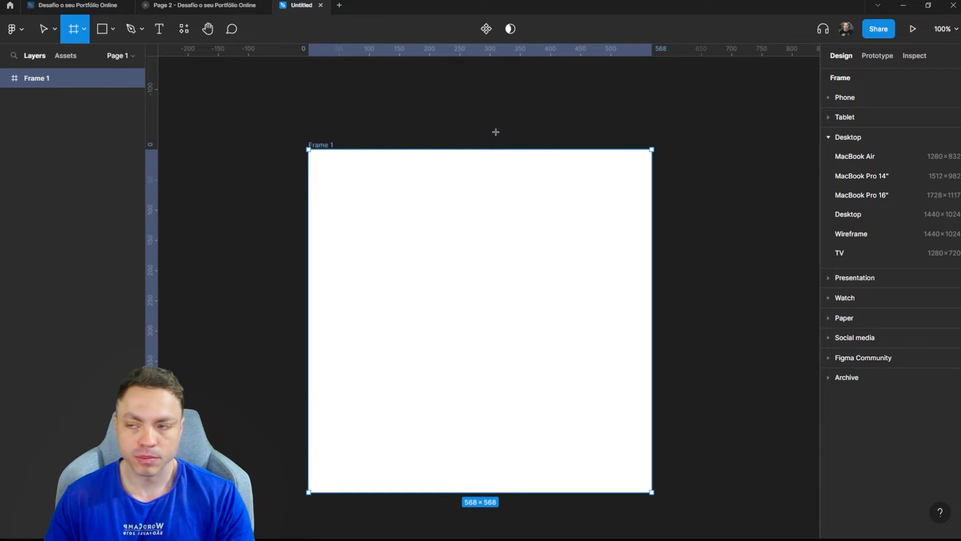
{"action": "key", "text": "v"}
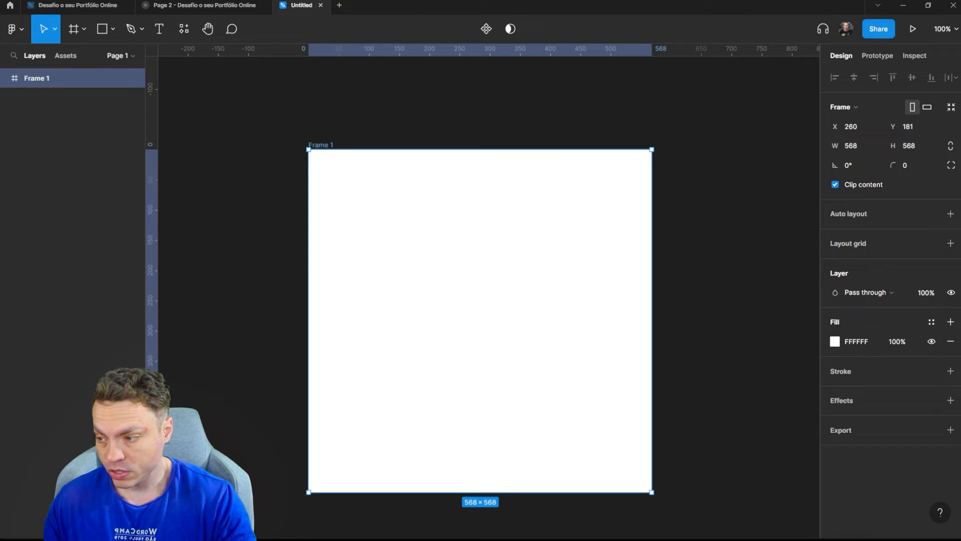
- Switch to the web browser and examine the StatCounter screen resolution statistics for Brazil, including the region and year options
{"action": "mouse_move", "coordinate": [100, 532]}
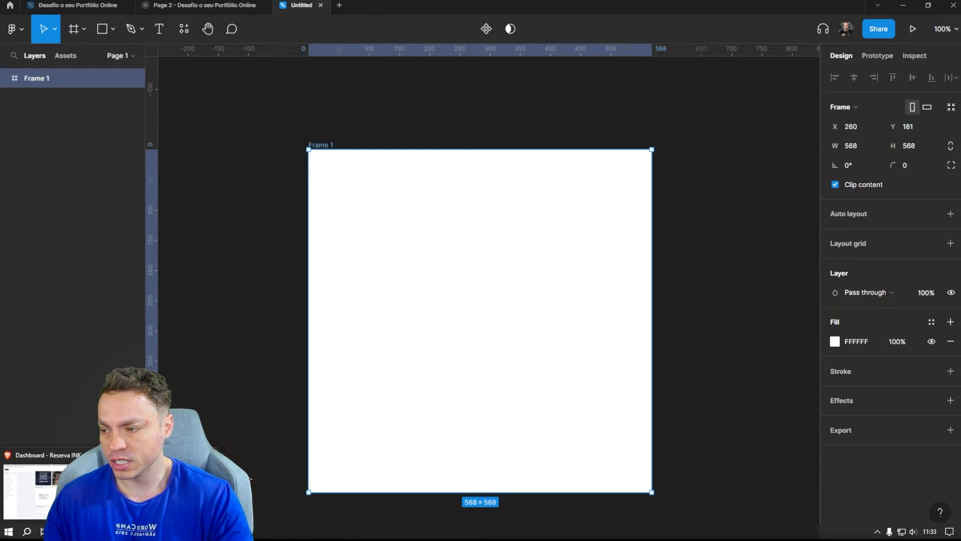
{"action": "left_click", "coordinate": [161, 493]}
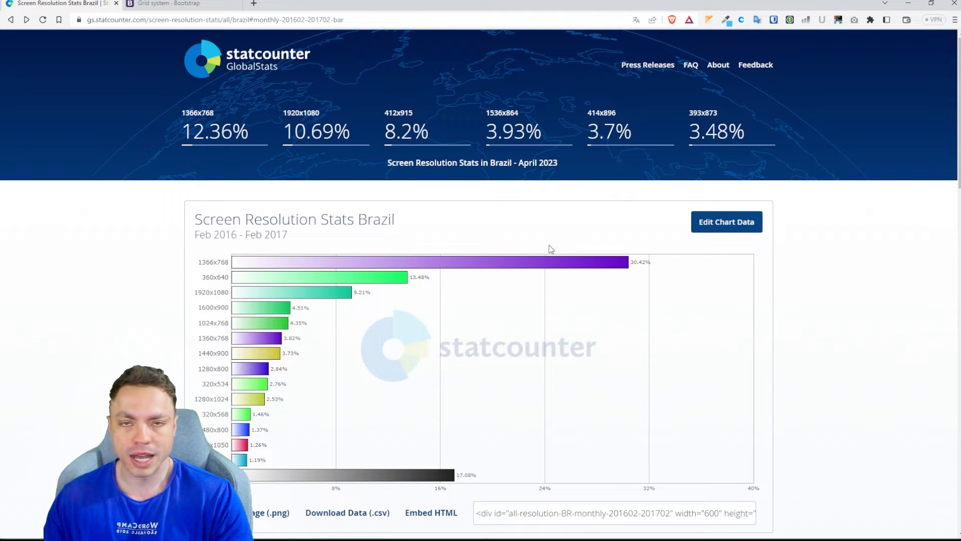
{"action": "scroll", "coordinate": [429, 361], "scroll_direction": "down", "scroll_amount": 4}
{"action": "scroll", "coordinate": [429, 361], "scroll_direction": "down", "scroll_amount": 7}
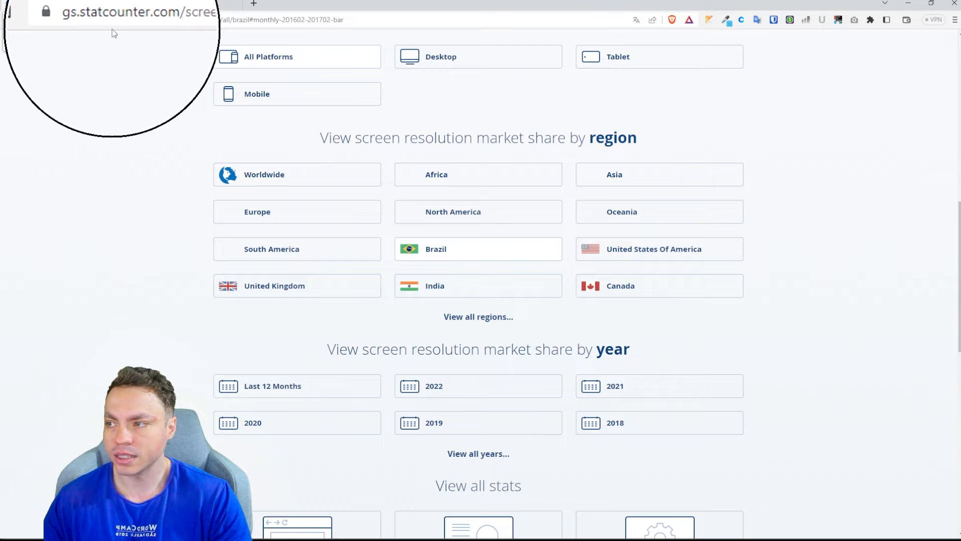
{"action": "scroll", "coordinate": [298, 109], "scroll_direction": "up", "scroll_amount": 10}
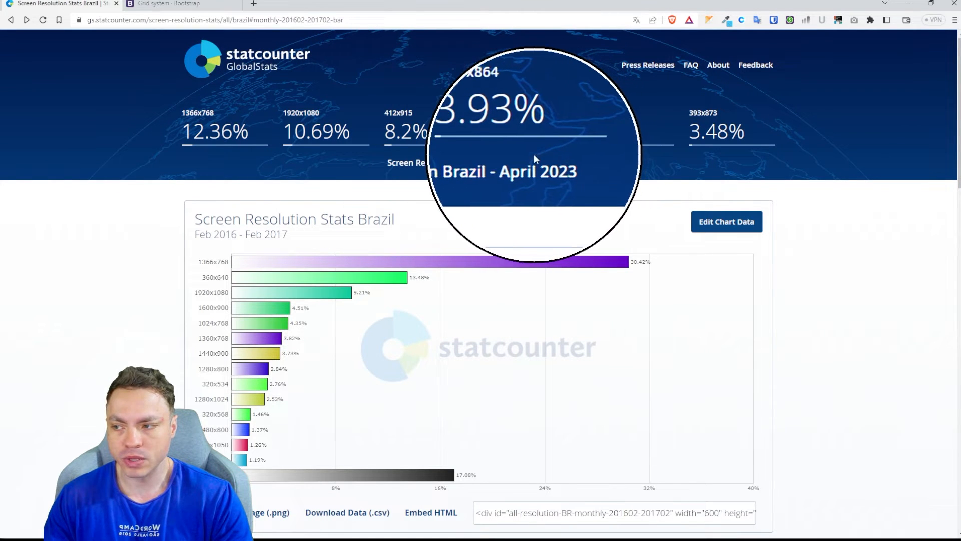
- Filter the StatCounter screen resolution statistics for Brazil to the Desktop platform and examine the chart
{"action": "key", "text": "Escape"}
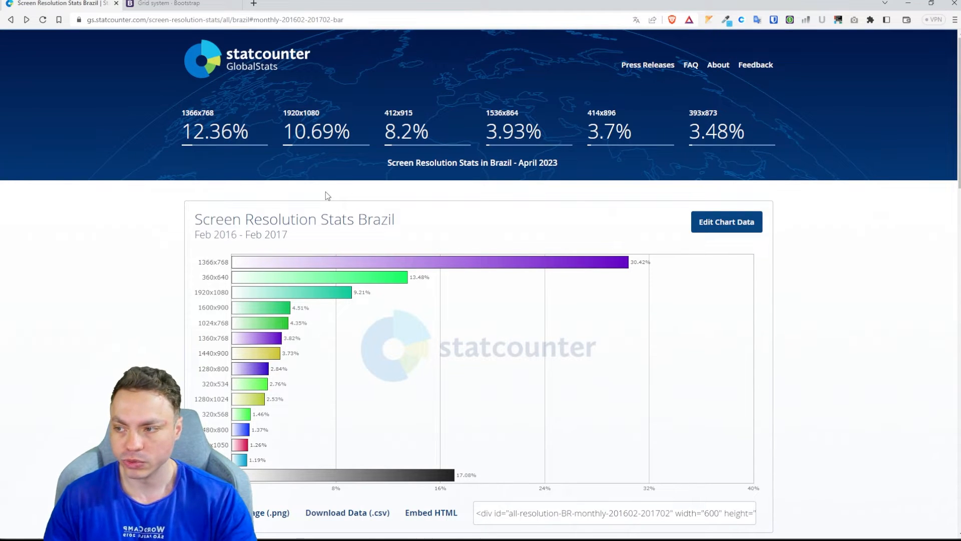
{"action": "scroll", "coordinate": [408, 256], "scroll_direction": "down", "scroll_amount": 2}
{"action": "key", "text": "super+plus"}
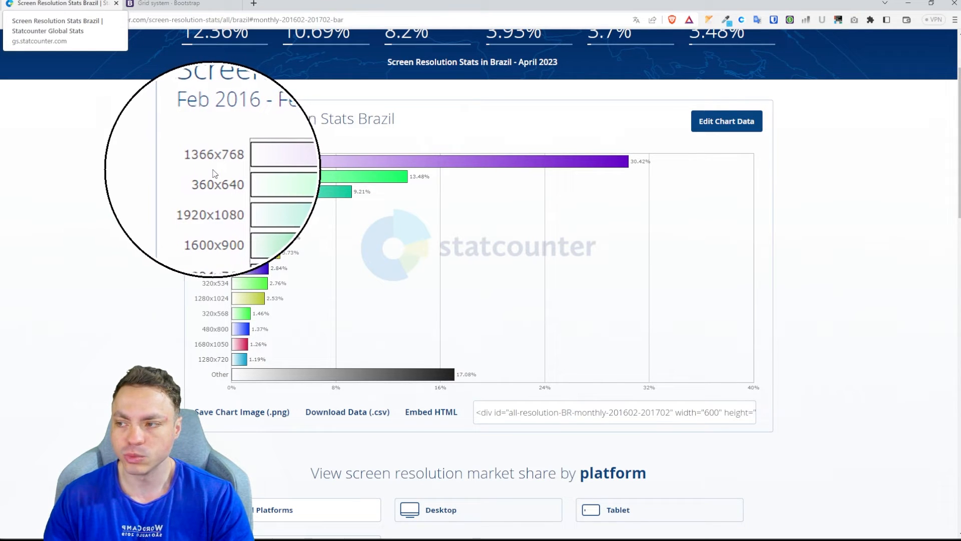
{"action": "scroll", "coordinate": [455, 293], "scroll_direction": "down", "scroll_amount": 9}
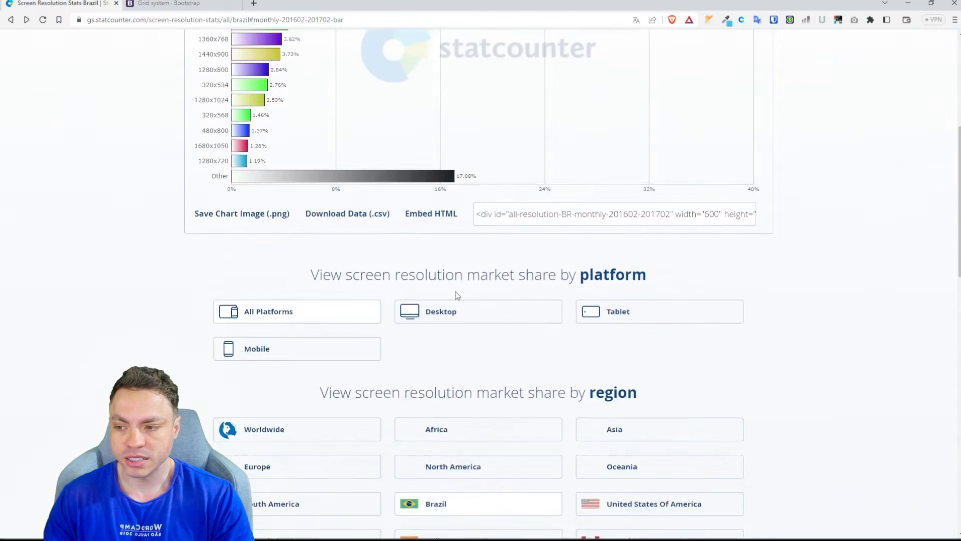
{"action": "scroll", "coordinate": [508, 244], "scroll_direction": "up", "scroll_amount": 3}
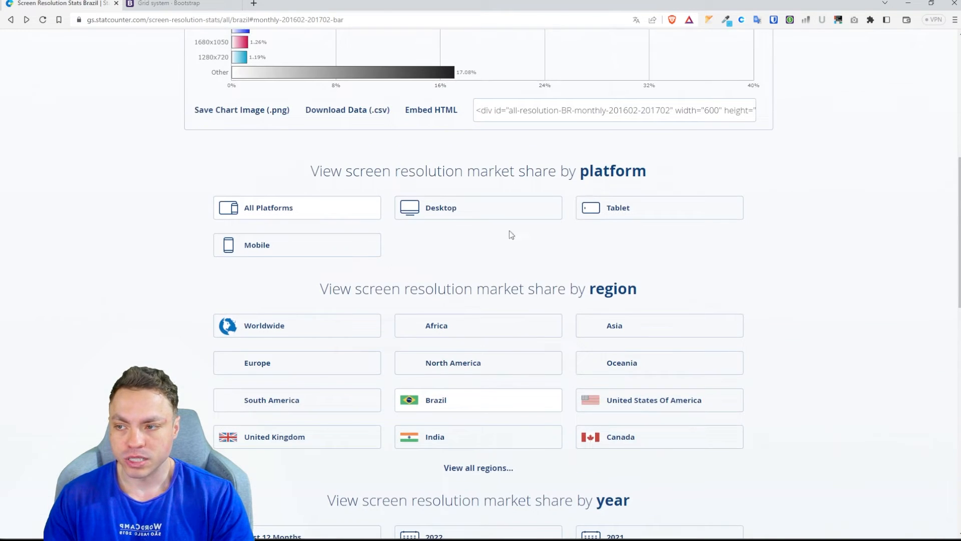
{"action": "left_click", "coordinate": [450, 208]}
{"action": "scroll", "coordinate": [333, 288], "scroll_direction": "down", "scroll_amount": 1}
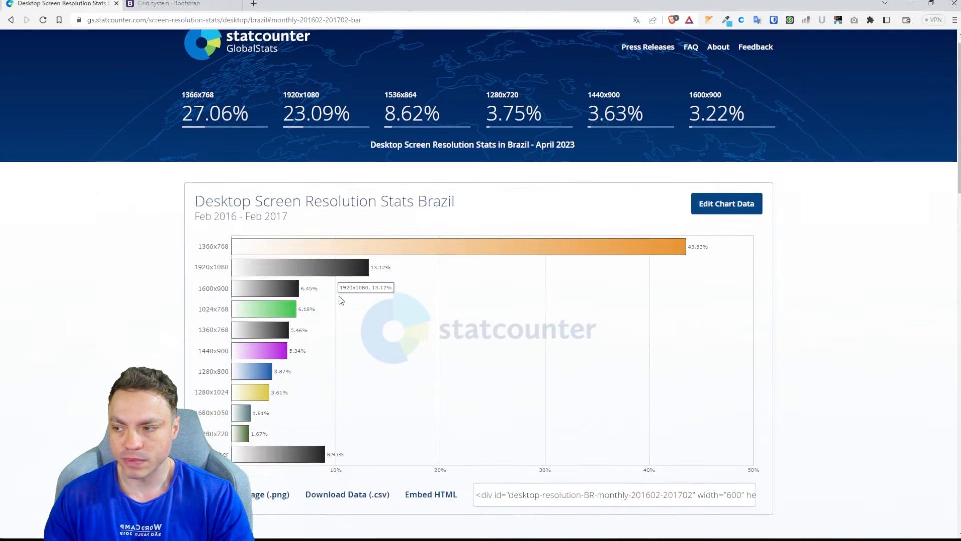
{"action": "scroll", "coordinate": [330, 279], "scroll_direction": "up", "scroll_amount": 1}
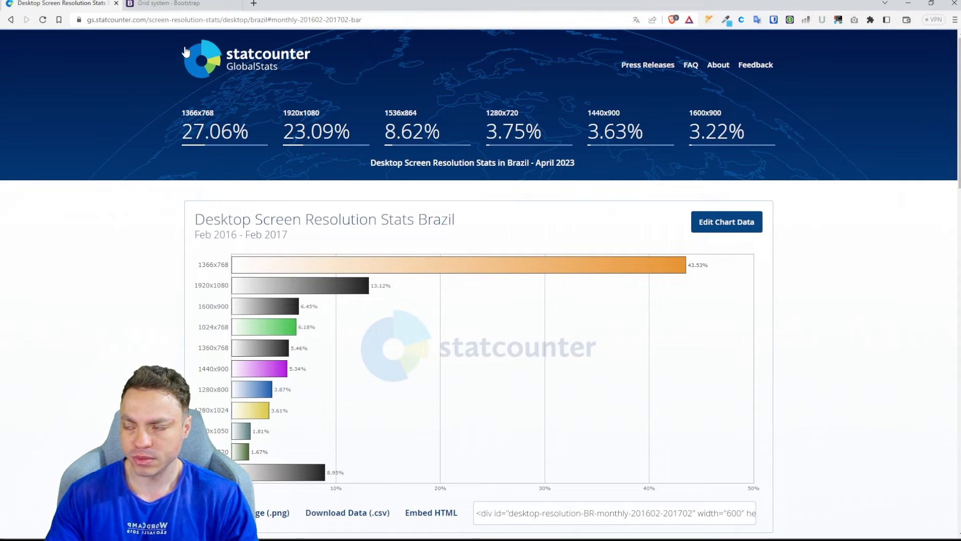
- Capture a 1195 × 444 screenshot of the desktop resolution summary and chart heading, and copy it to the clipboard
{"action": "key", "text": "Print"}
{"action": "left_click_drag", "start_coordinate": [176, 31], "coordinate": [778, 255]}
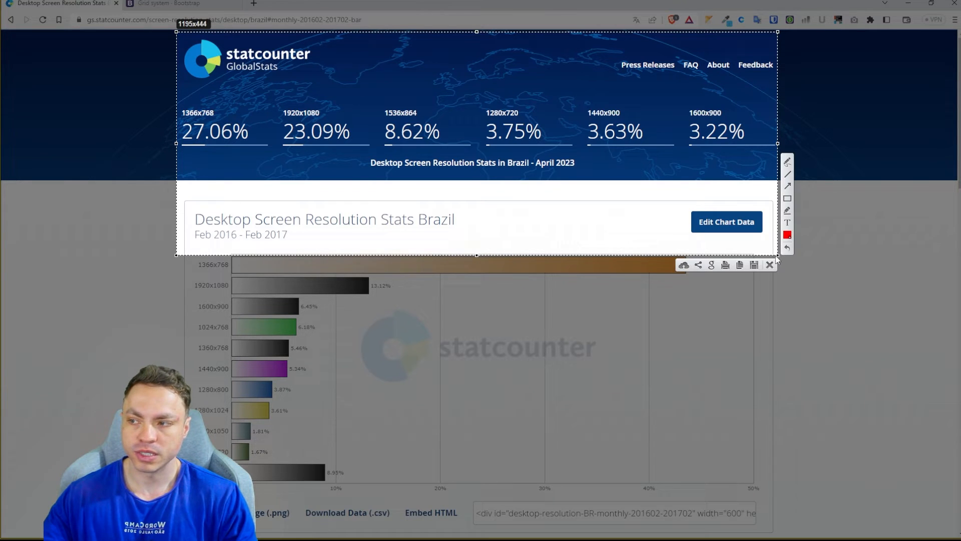
{"action": "key", "text": "ctrl+c"}
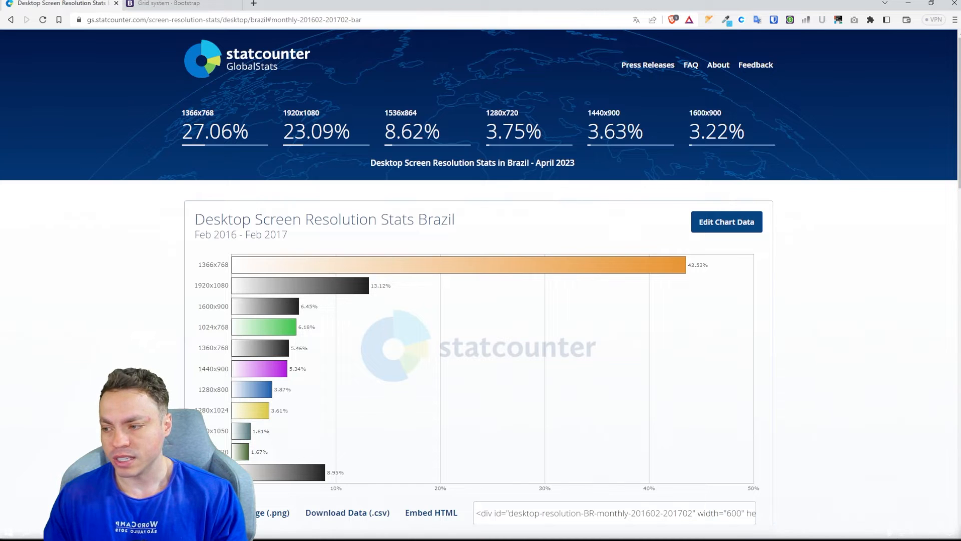
- Switch back to the Figma design file and view the frame's prototype settings, returning to its design properties
{"action": "left_click", "coordinate": [104, 534]}
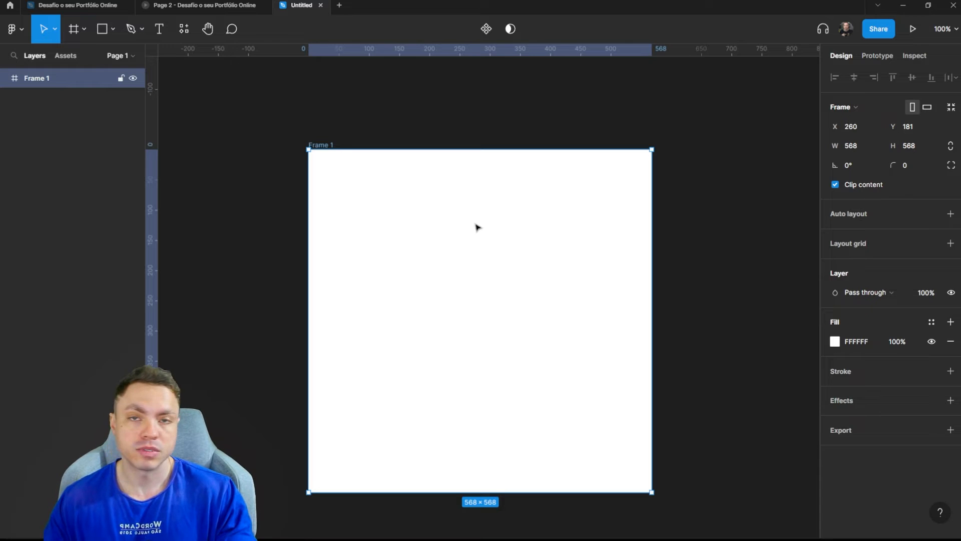
{"action": "left_click", "coordinate": [877, 55]}
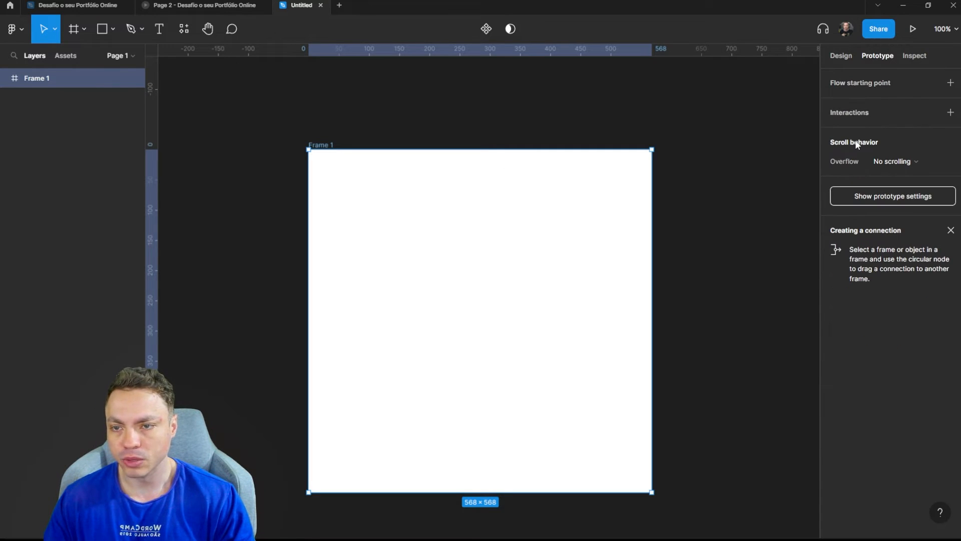
{"action": "left_click", "coordinate": [342, 143]}
{"action": "left_click", "coordinate": [324, 145]}
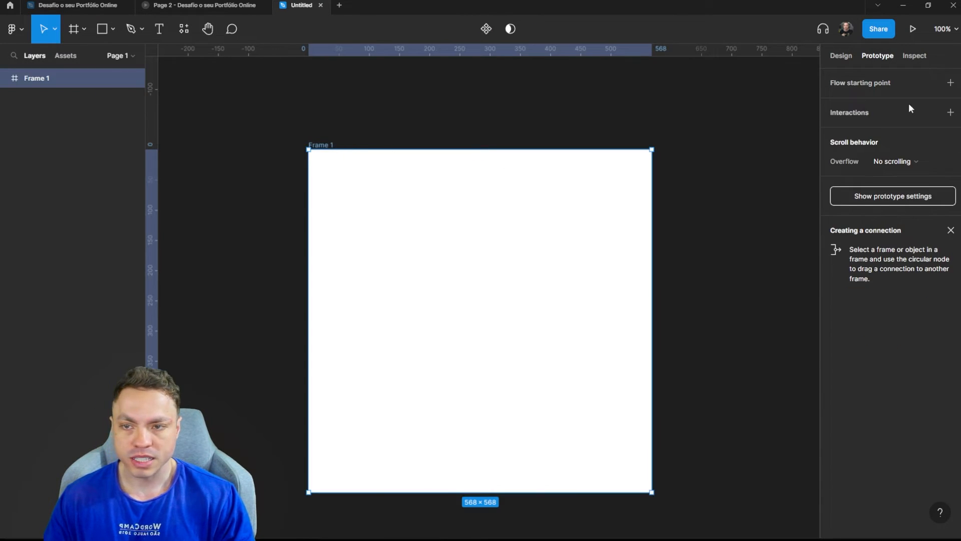
{"action": "left_click", "coordinate": [843, 56]}
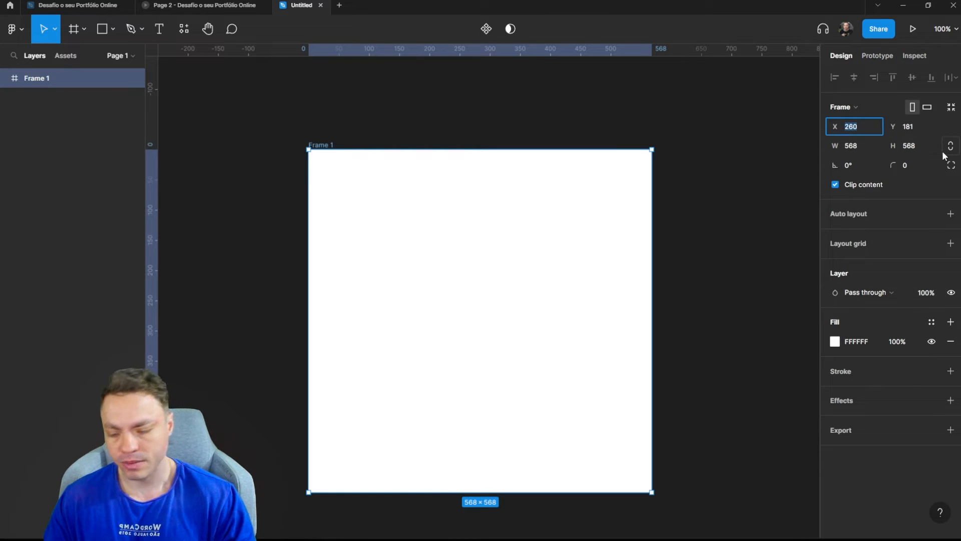
{"action": "type", "text": "1440"}
{"action": "key", "text": "Return"}
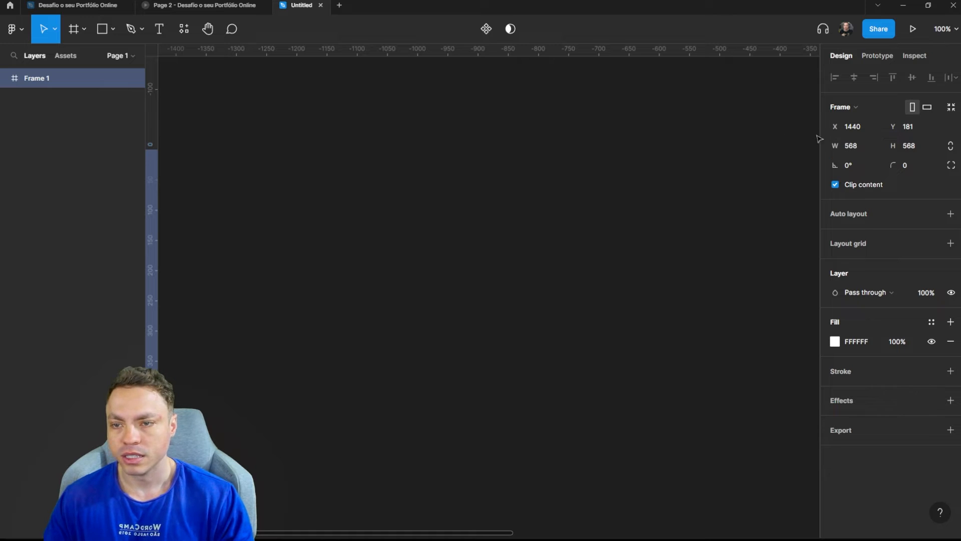
{"action": "key", "text": "ctrl+z"}
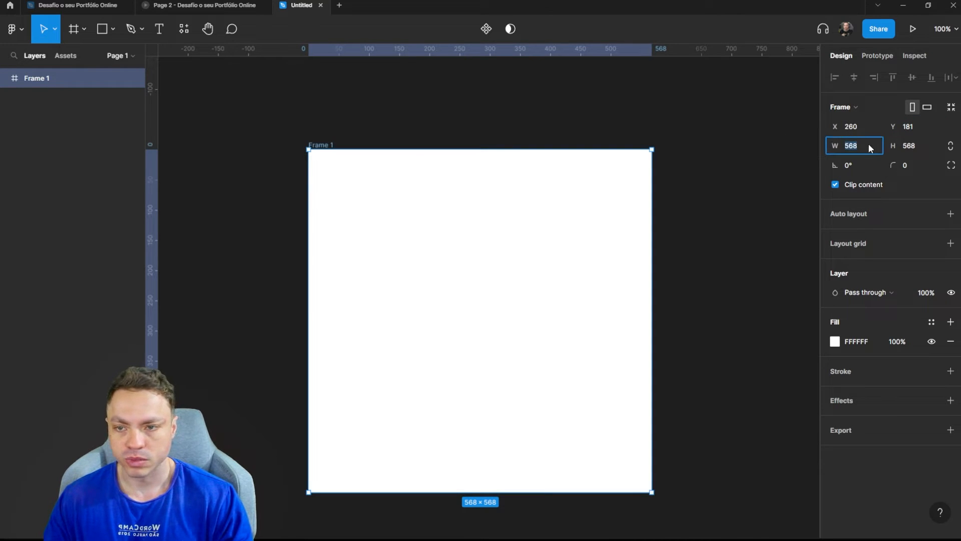
- Set the frame's width to 1440
{"action": "left_click", "coordinate": [869, 146]}
{"action": "type", "text": "1440"}
{"action": "key", "text": "Return"}
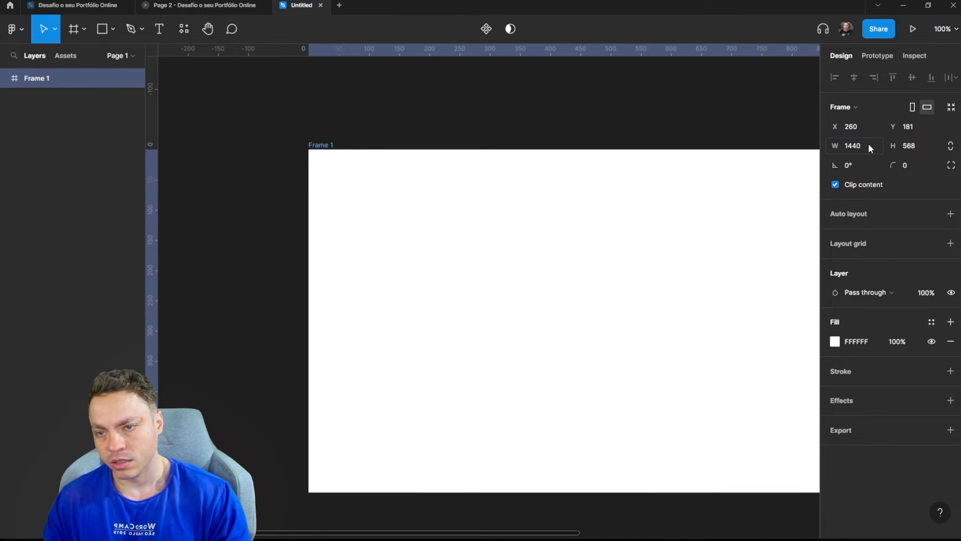
- Stretch the frame downward to a height of about 1731
{"action": "scroll", "coordinate": [541, 221], "scroll_direction": "right", "scroll_amount": 3}
{"action": "scroll", "coordinate": [606, 250], "scroll_direction": "right", "scroll_amount": 2}
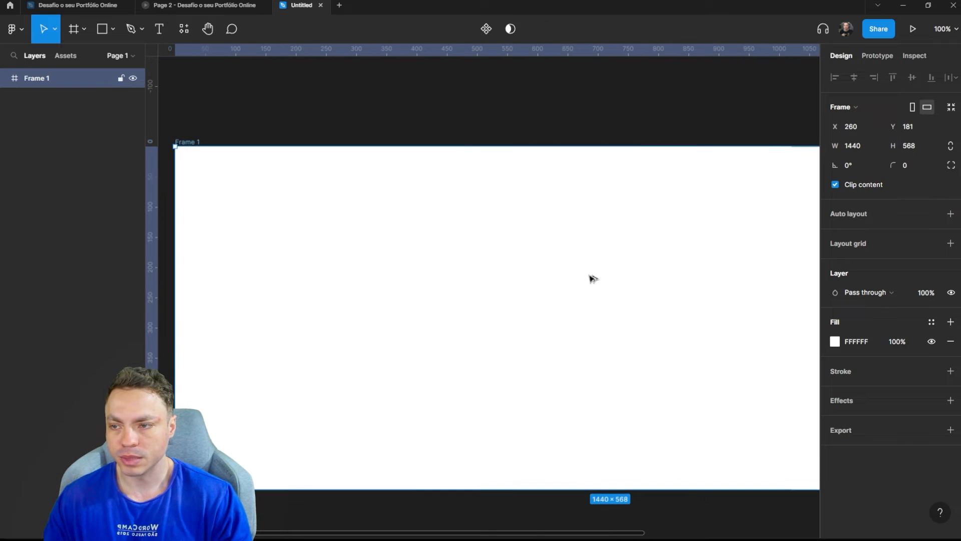
{"action": "scroll", "coordinate": [592, 277], "scroll_direction": "down", "scroll_amount": 4}
{"action": "scroll", "coordinate": [576, 305], "scroll_direction": "right", "scroll_amount": 4}
{"action": "left_click_drag", "start_coordinate": [528, 297], "coordinate": [530, 297]}
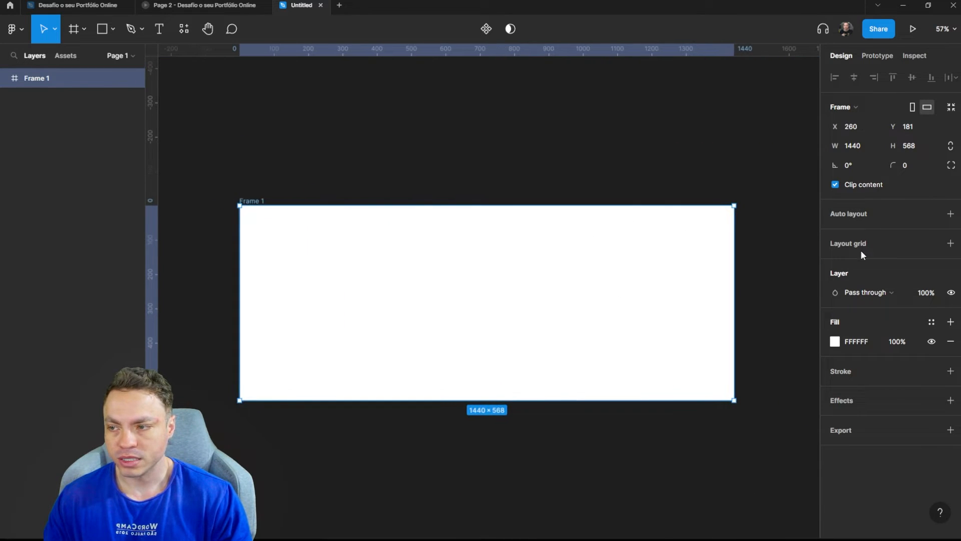
{"action": "left_click_drag", "start_coordinate": [483, 400], "coordinate": [451, 526]}
{"action": "scroll", "coordinate": [499, 213], "scroll_direction": "up", "scroll_amount": 5}
{"action": "scroll", "coordinate": [525, 294], "scroll_direction": "left", "scroll_amount": 3}
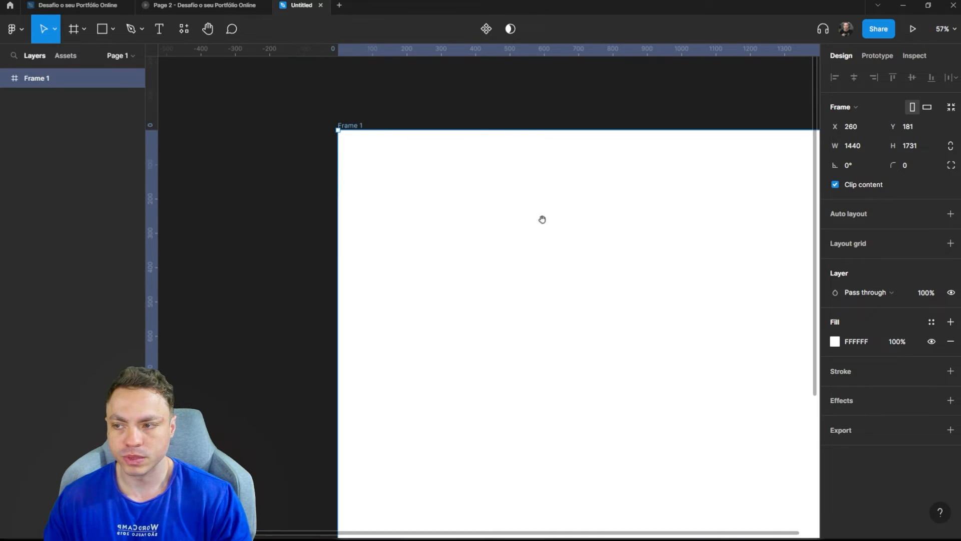
- Rename the frame as "LP - Desafio do Portfolio" and deselect it
{"action": "scroll", "coordinate": [543, 217], "scroll_direction": "right", "scroll_amount": 3}
{"action": "left_click_drag", "start_coordinate": [511, 167], "coordinate": [568, 193]}
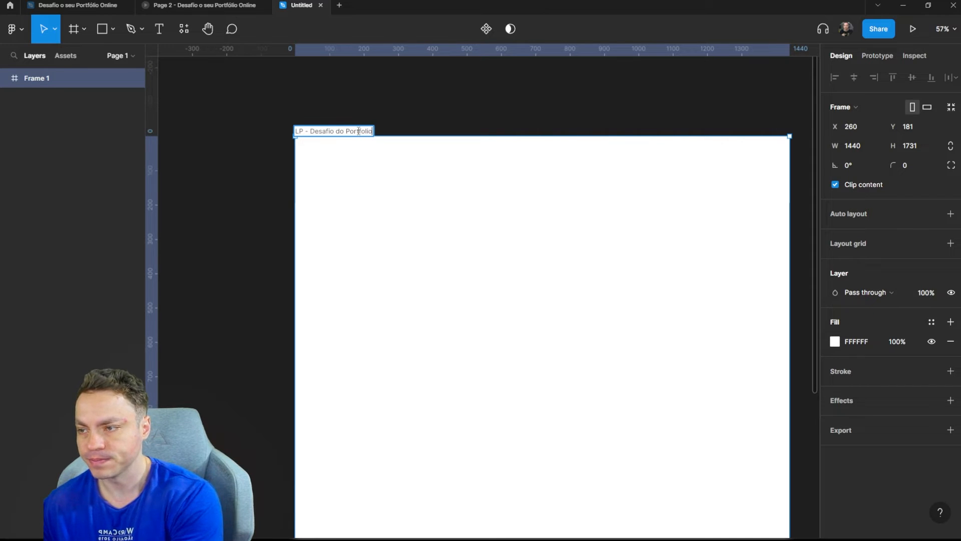
{"action": "left_click", "coordinate": [502, 130]}
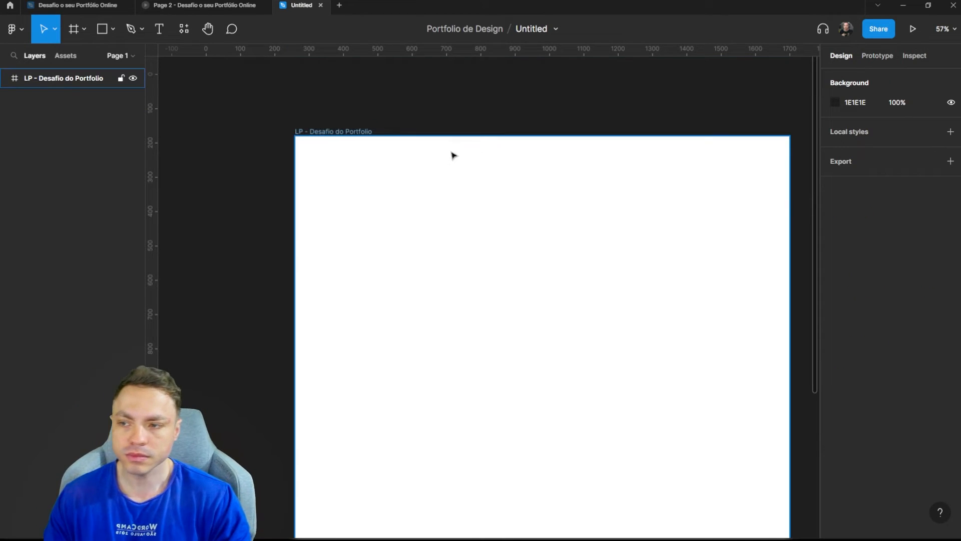
- View the page's prototype device and background settings, and return to the landing page frame's design properties
{"action": "left_click", "coordinate": [866, 55]}
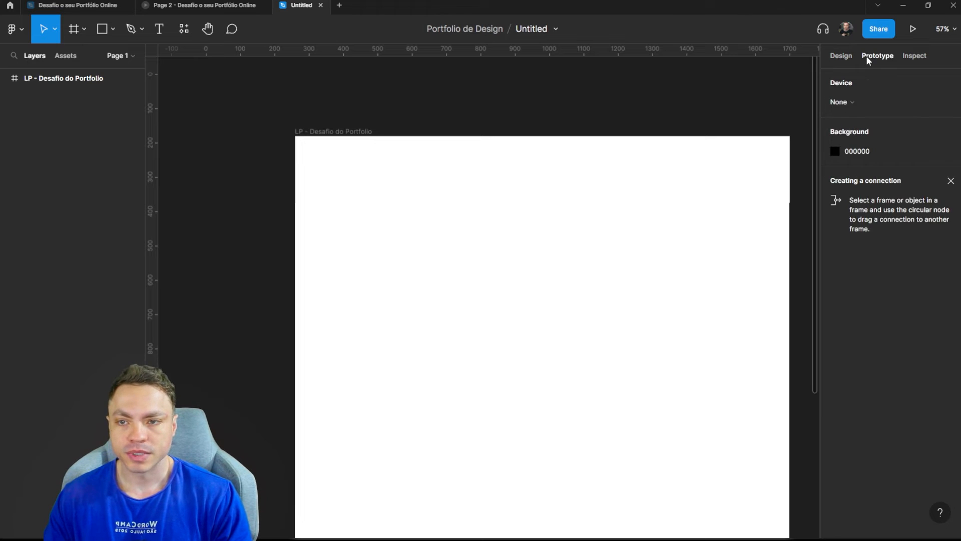
{"action": "left_click", "coordinate": [839, 56]}
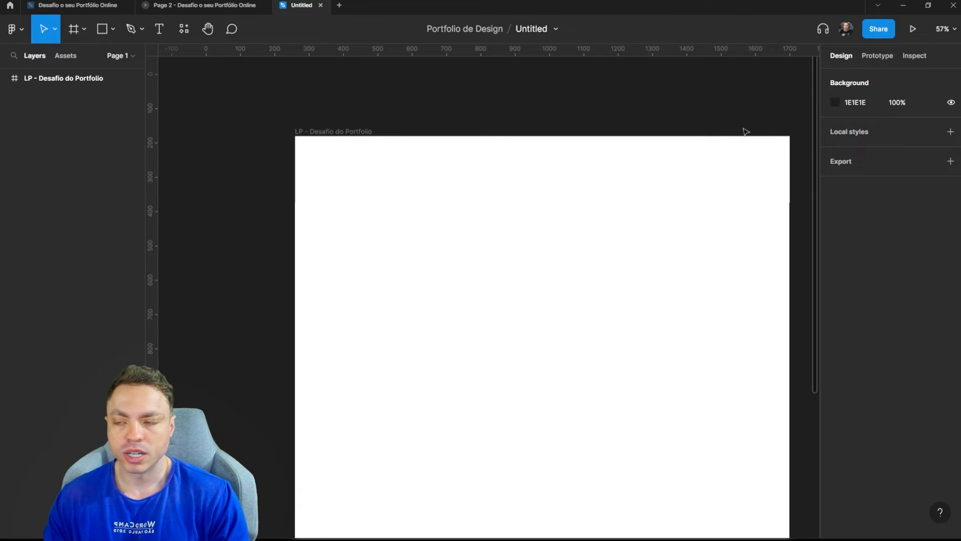
{"action": "scroll", "coordinate": [702, 156], "scroll_direction": "right", "scroll_amount": 3}
{"action": "scroll", "coordinate": [692, 137], "scroll_direction": "down", "scroll_amount": 1}
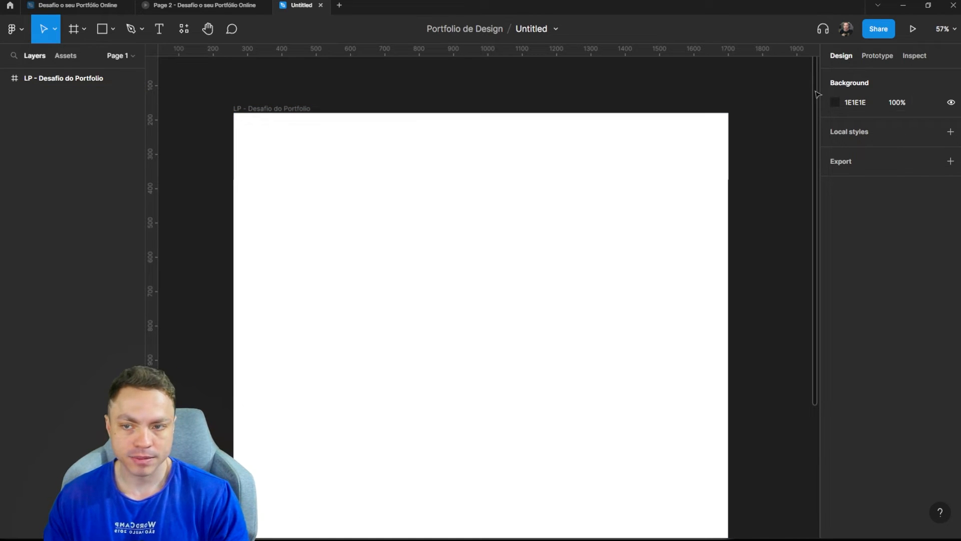
{"action": "left_click", "coordinate": [870, 58]}
{"action": "left_click", "coordinate": [661, 125]}
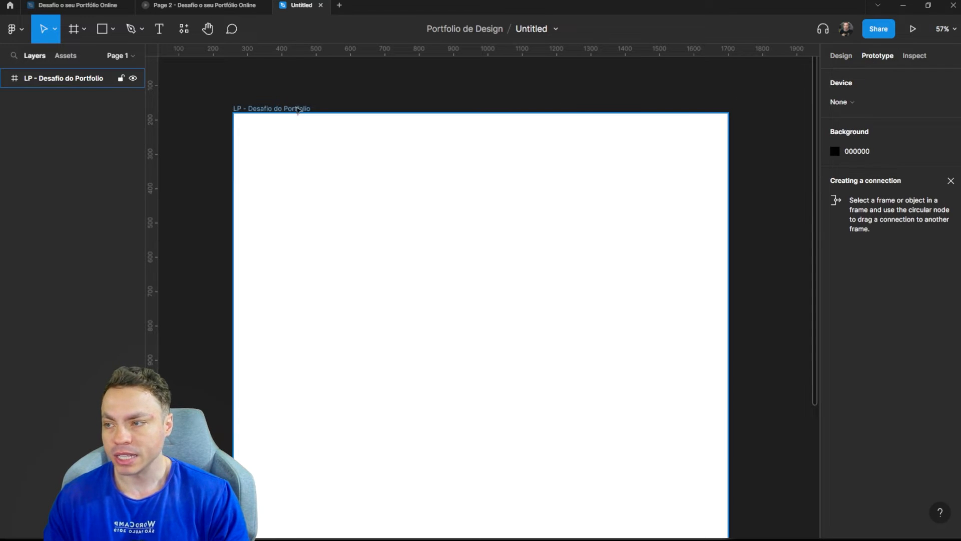
{"action": "left_click", "coordinate": [843, 56]}
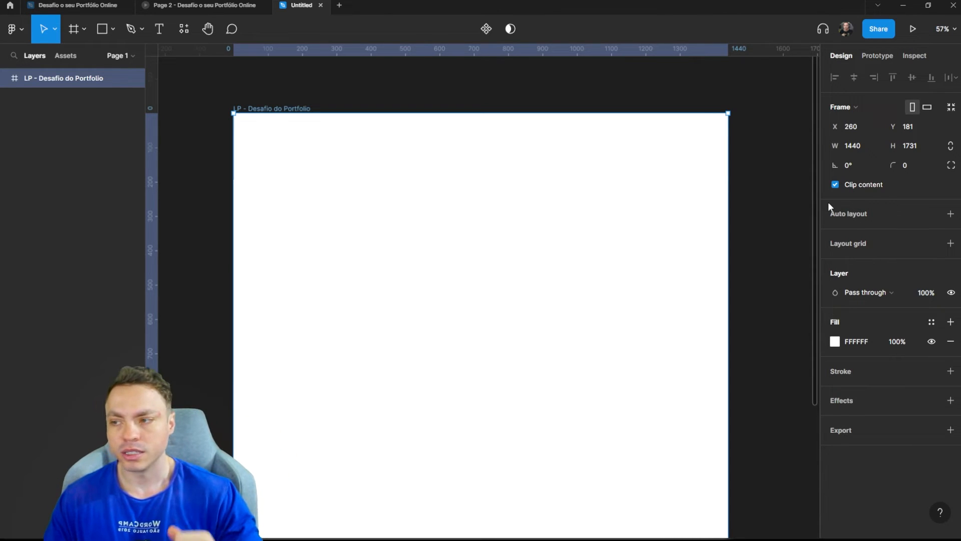
- Review the sections of the finished landing page in the "Desafio o seu Portfólio Online" prototype
{"action": "left_click", "coordinate": [205, 5]}
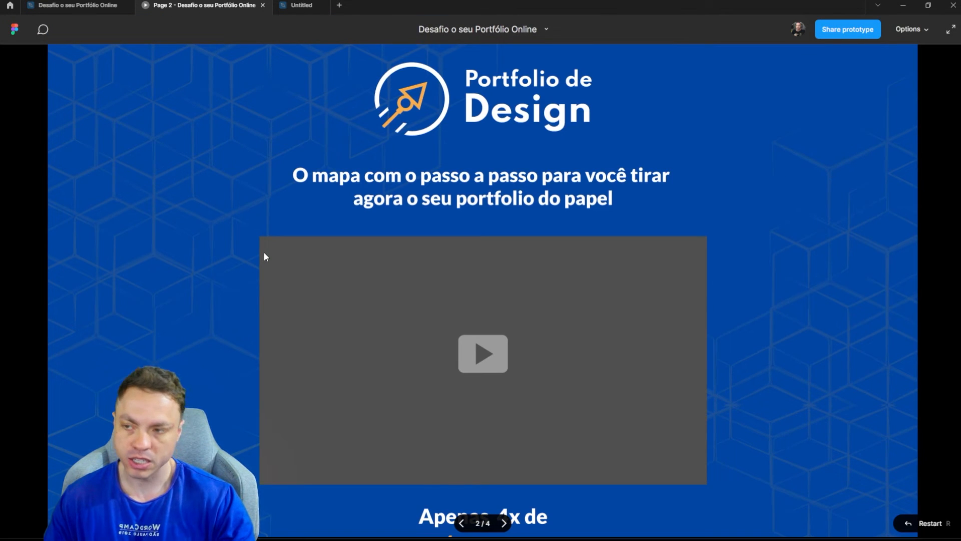
{"action": "scroll", "coordinate": [264, 256], "scroll_direction": "down", "scroll_amount": 8}
{"action": "scroll", "coordinate": [265, 260], "scroll_direction": "down", "scroll_amount": 6}
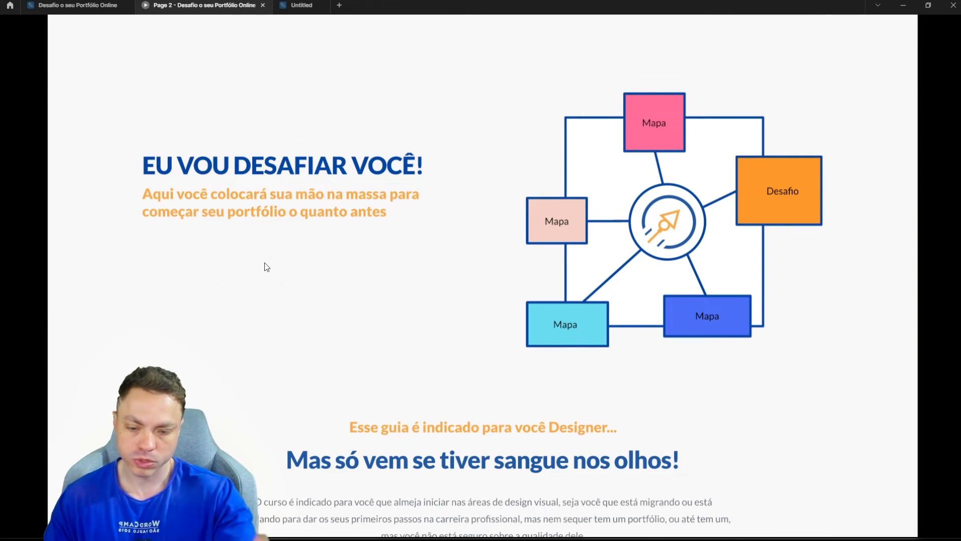
- Return to the untitled design file and add a layout grid of 12 columns to the landing page frame
{"action": "left_click", "coordinate": [302, 6]}
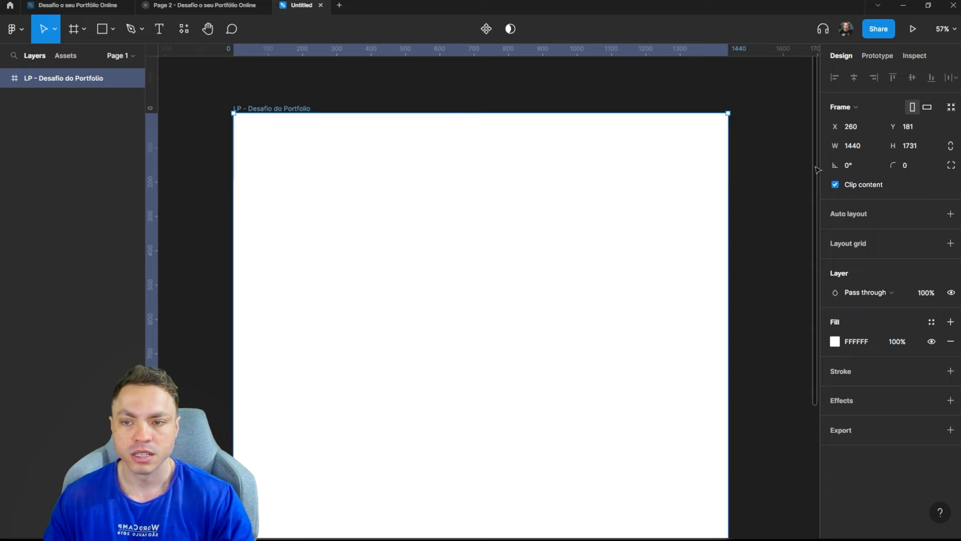
{"action": "left_click", "coordinate": [949, 245]}
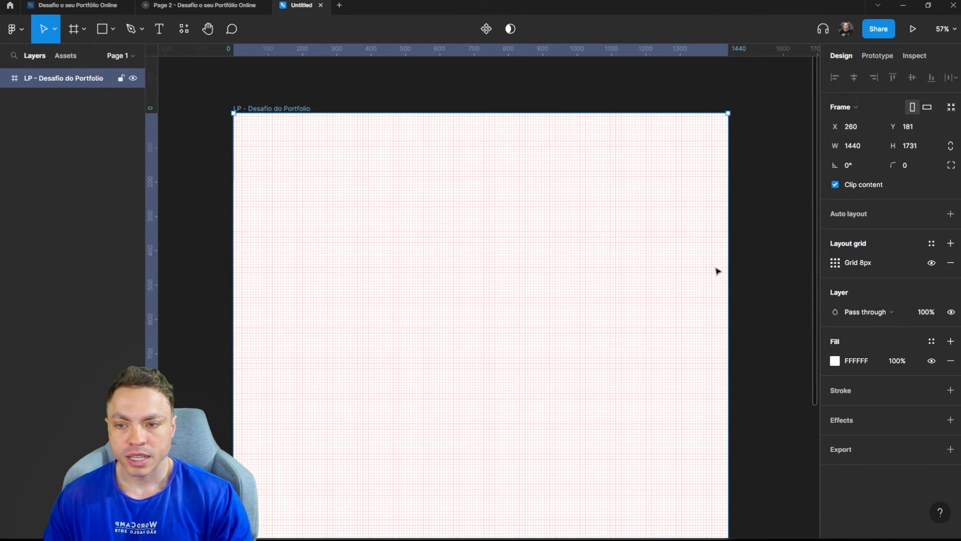
{"action": "left_click", "coordinate": [835, 261]}
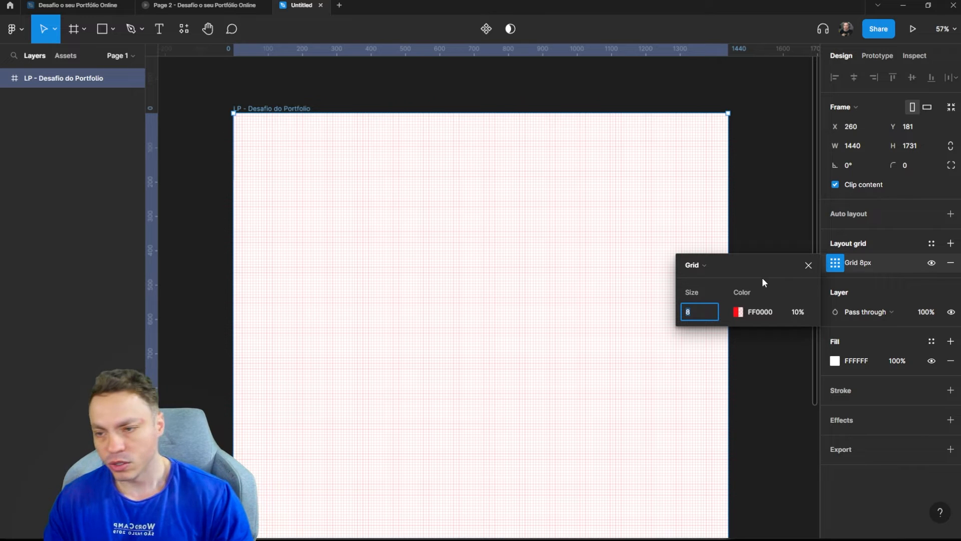
{"action": "left_click", "coordinate": [695, 265]}
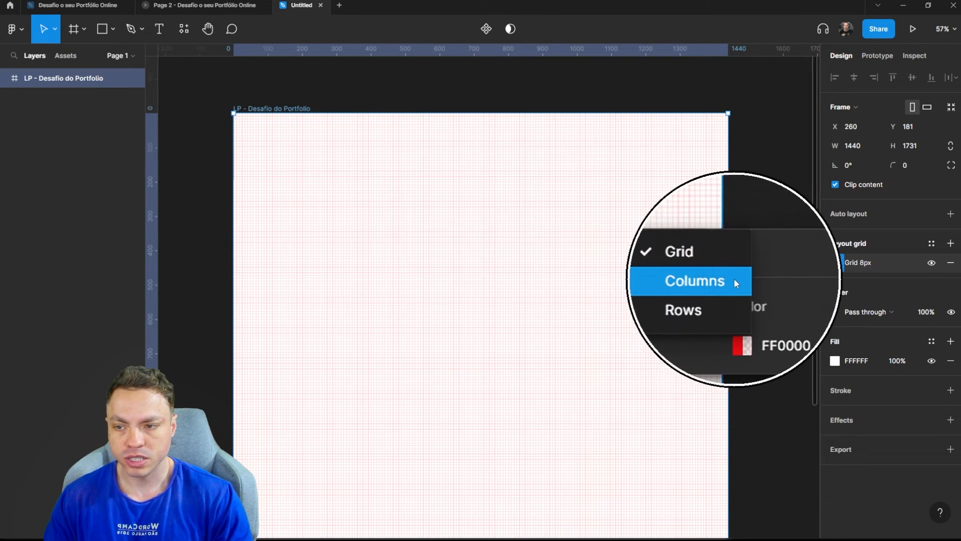
{"action": "left_click", "coordinate": [716, 281]}
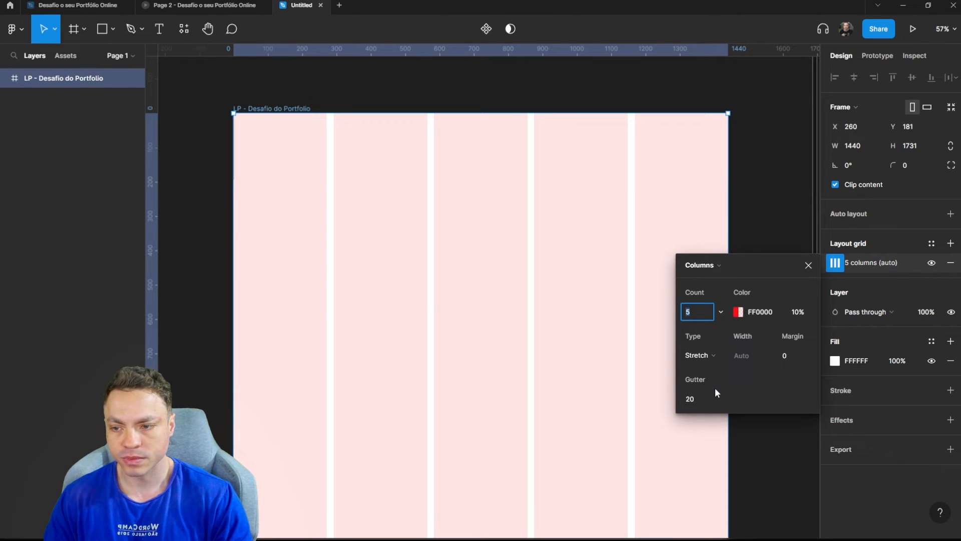
{"action": "type", "text": "12"}
{"action": "key", "text": "Return"}
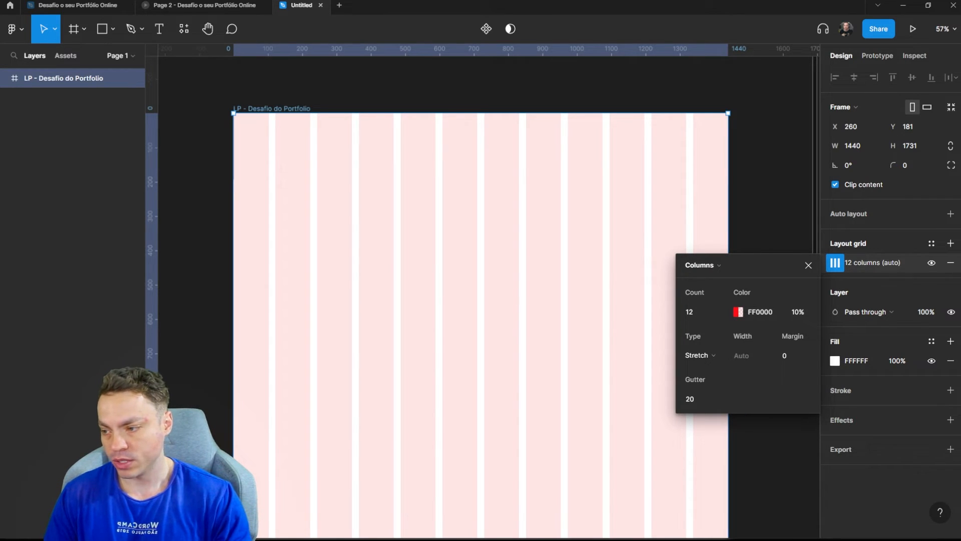
- Switch to the browser and examine the container width, column count and gutter width in Bootstrap's Grid options table
{"action": "mouse_move", "coordinate": [74, 531]}
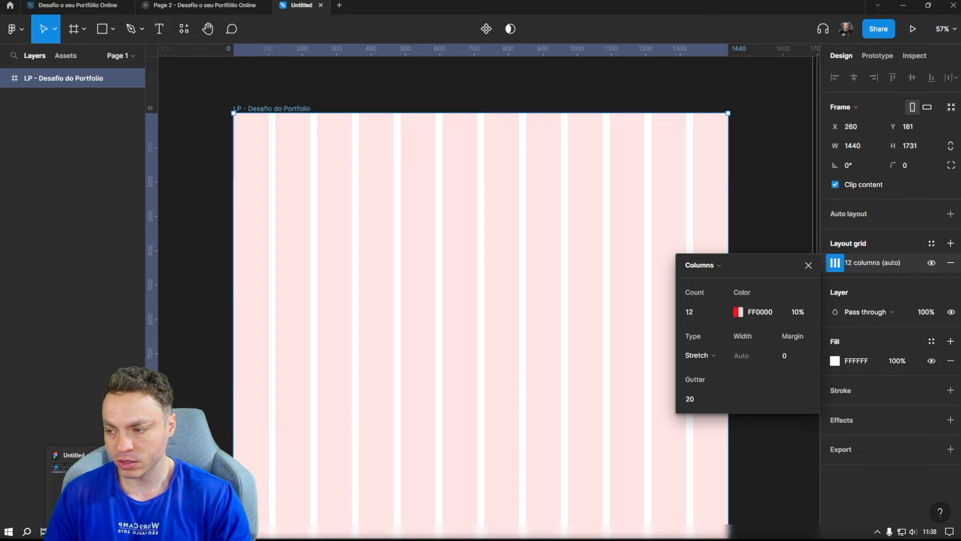
{"action": "left_click", "coordinate": [60, 531]}
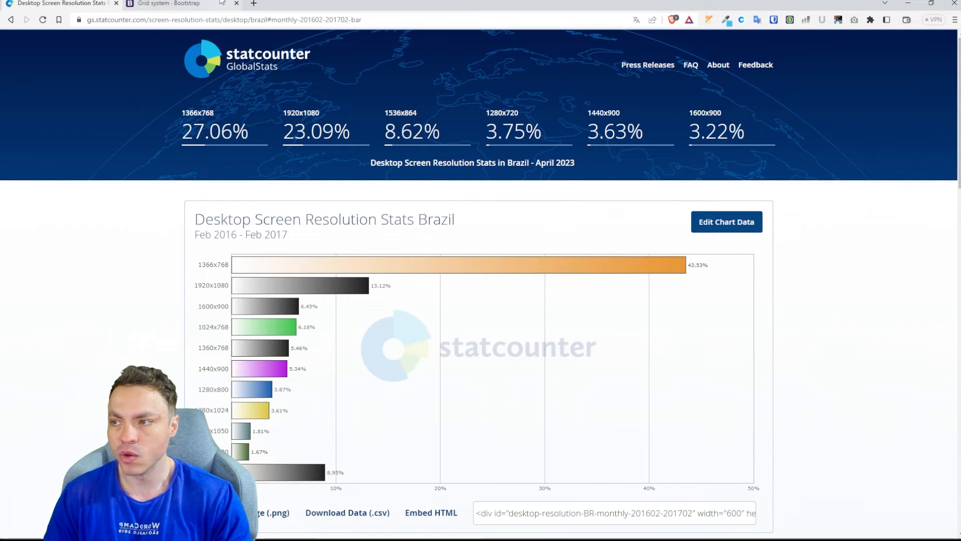
{"action": "key", "text": "ctrl+Tab"}
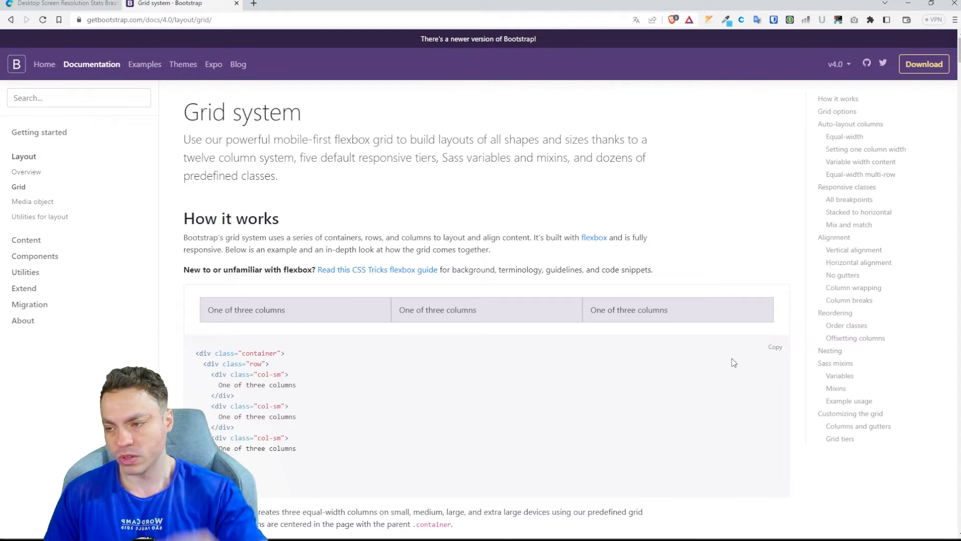
{"action": "scroll", "coordinate": [524, 356], "scroll_direction": "down", "scroll_amount": 4}
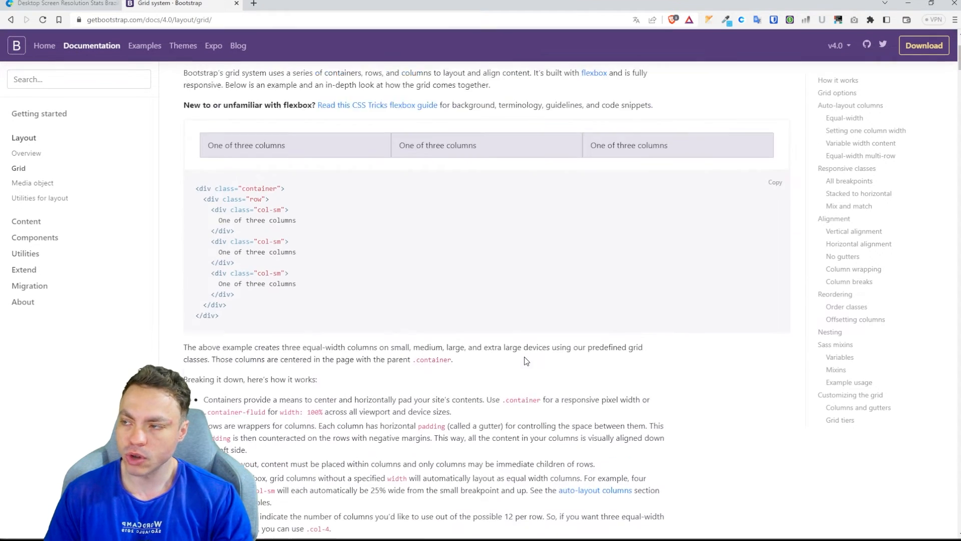
{"action": "scroll", "coordinate": [526, 356], "scroll_direction": "up", "scroll_amount": 3}
{"action": "scroll", "coordinate": [527, 359], "scroll_direction": "up", "scroll_amount": 1}
{"action": "scroll", "coordinate": [527, 360], "scroll_direction": "down", "scroll_amount": 10}
{"action": "scroll", "coordinate": [527, 358], "scroll_direction": "down", "scroll_amount": 2}
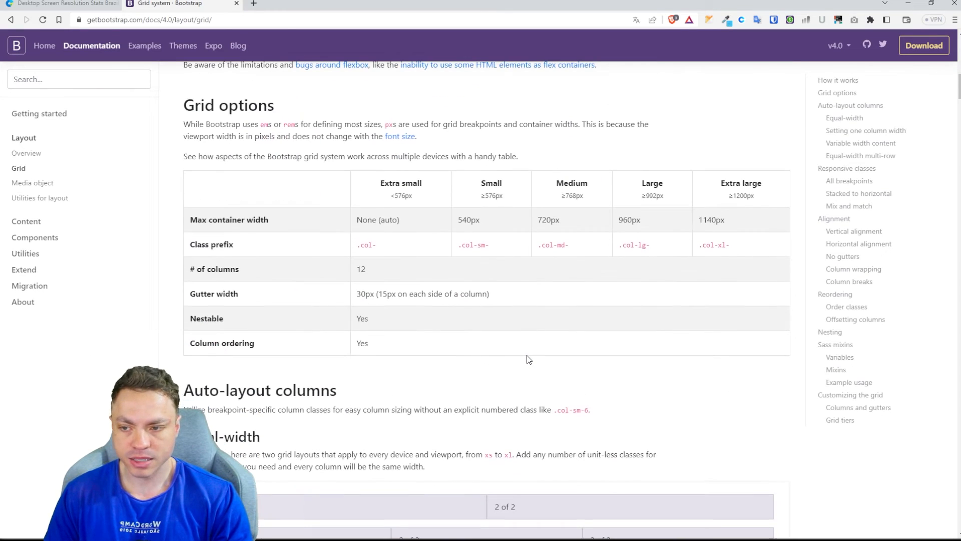
{"action": "left_click", "coordinate": [720, 226]}
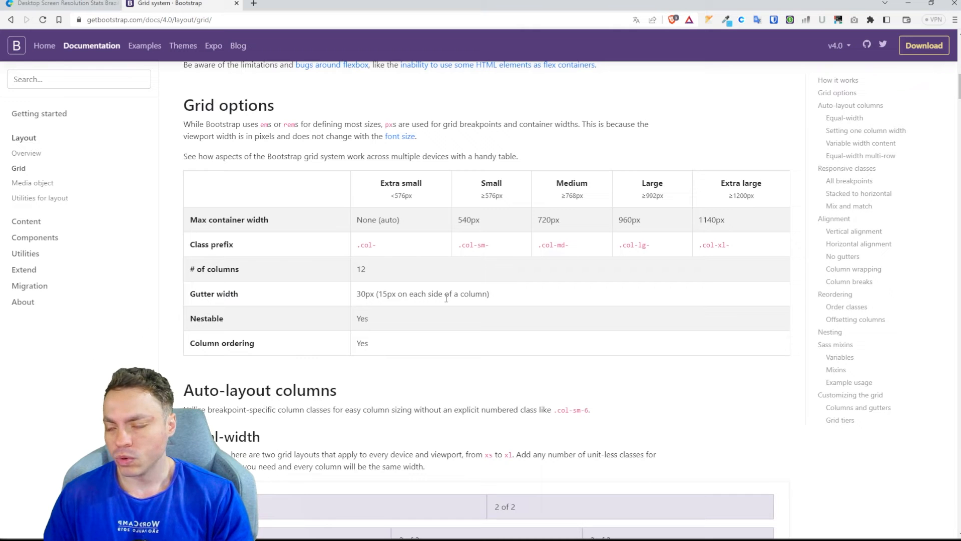
{"action": "key", "text": "ctrl+alt+z"}
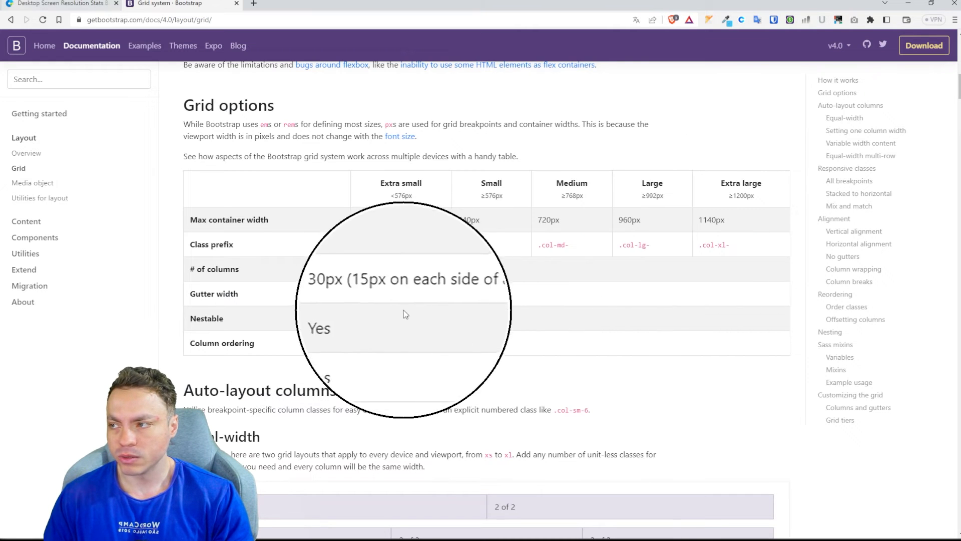
{"action": "left_click", "coordinate": [301, 286]}
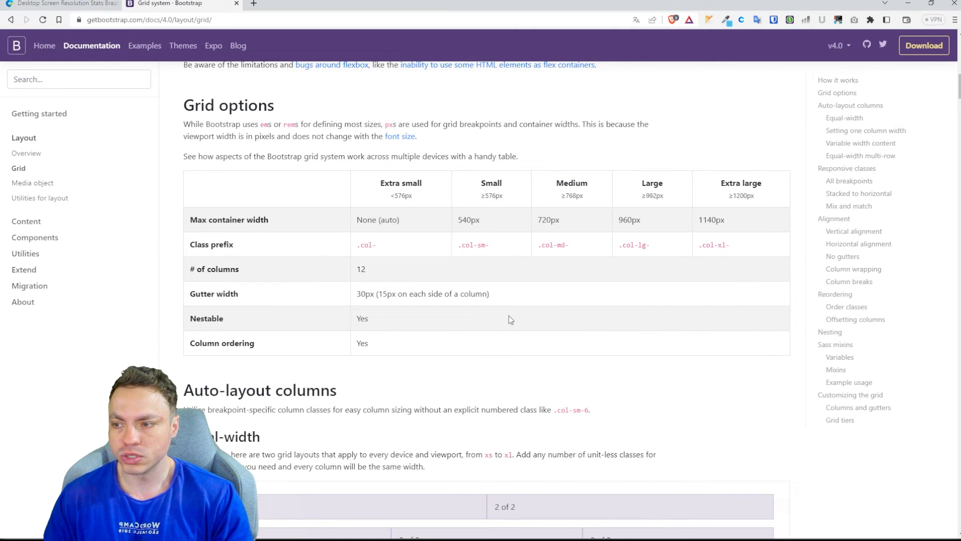
{"action": "key", "text": "ctrl+alt+z"}
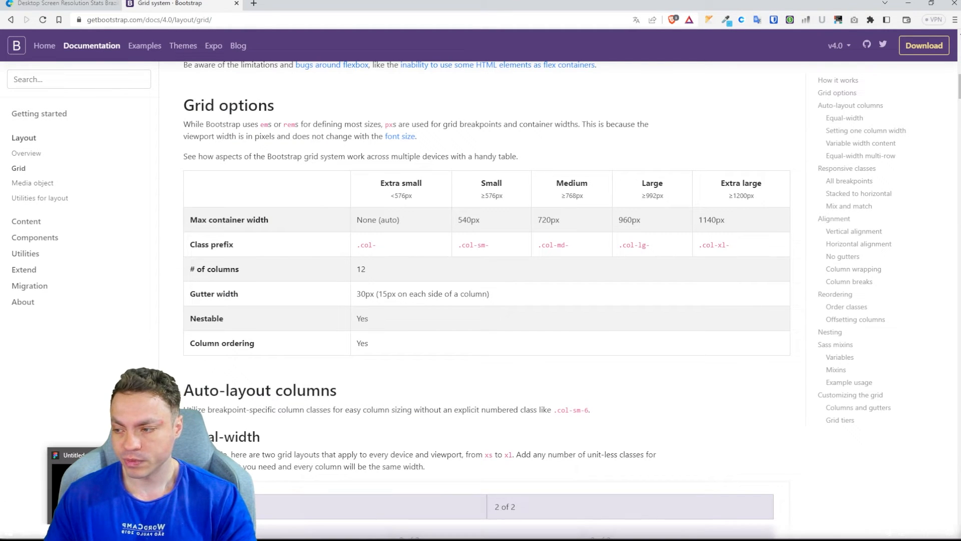
- Return to the Figma design file and set the layout grid's margin to 165
{"action": "left_click", "coordinate": [102, 533]}
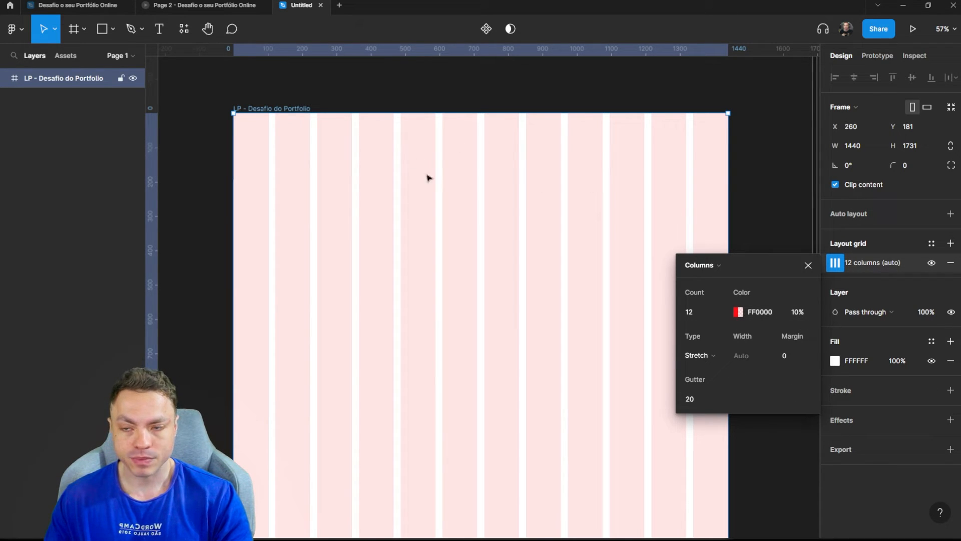
{"action": "mouse_move", "coordinate": [9, 533]}
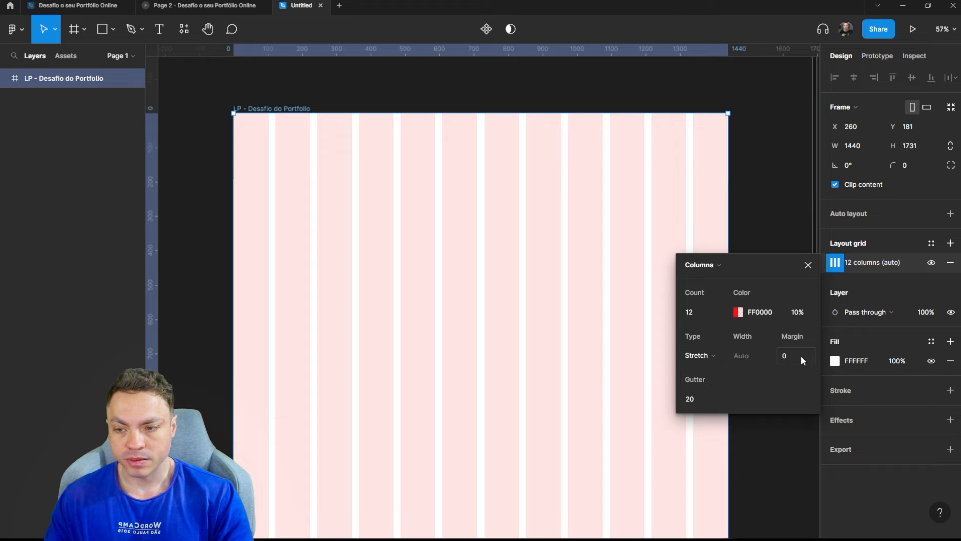
{"action": "type", "text": "165"}
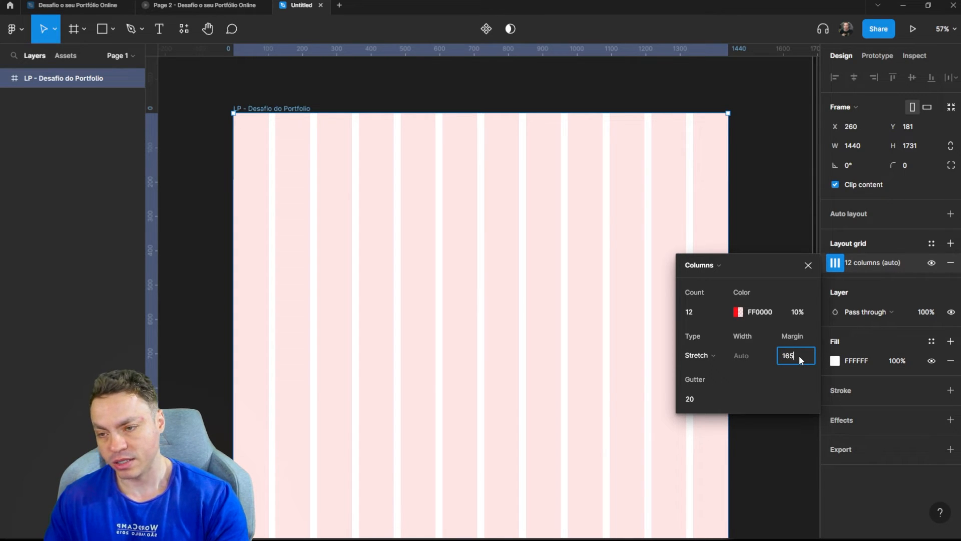
{"action": "key", "text": "Return"}
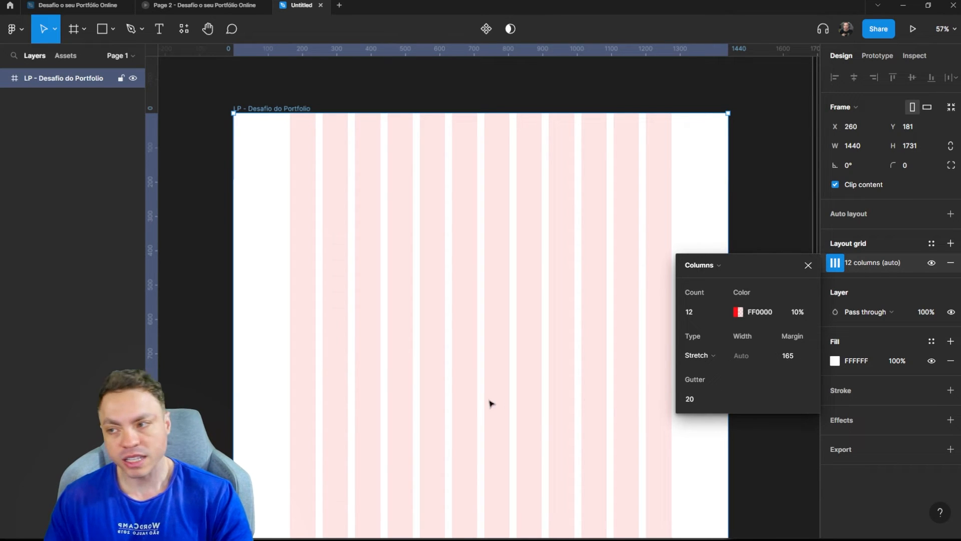
- Draw an 1110 × 180 rectangle near the frame's top, spanning all 12 grid columns
{"action": "left_click", "coordinate": [108, 28]}
{"action": "left_click", "coordinate": [287, 116]}
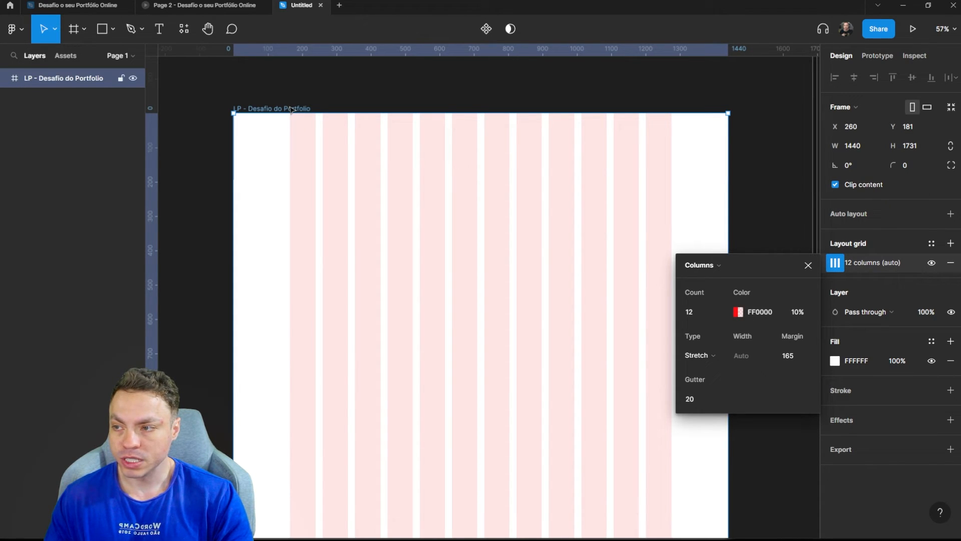
{"action": "left_click", "coordinate": [103, 29]}
{"action": "left_click_drag", "start_coordinate": [290, 121], "coordinate": [672, 184]}
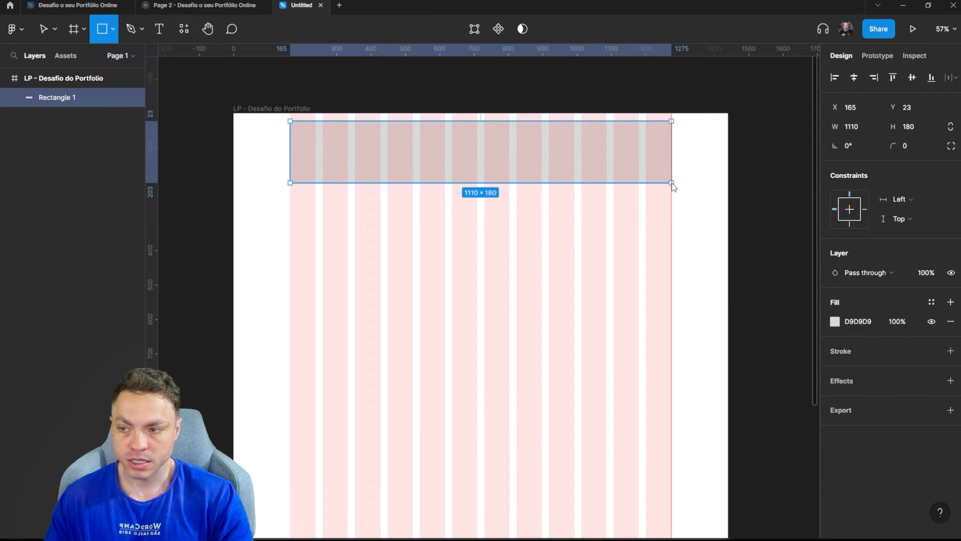
{"action": "left_click_drag", "start_coordinate": [672, 186], "coordinate": [671, 184]}
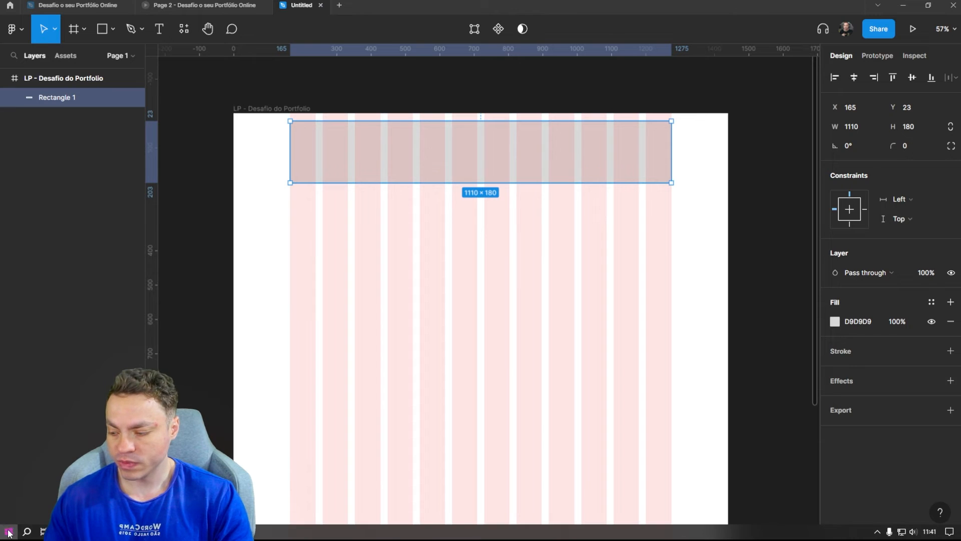
- Open the Windows Calculator and subtract the 165 margin from the frame width of 1440
{"action": "left_click", "coordinate": [8, 535]}
{"action": "left_click", "coordinate": [496, 328]}
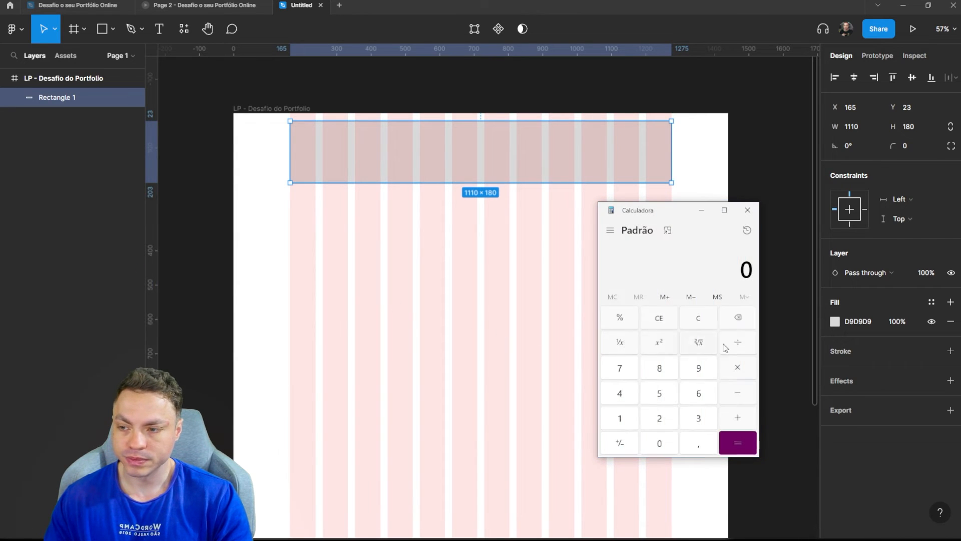
{"action": "left_click", "coordinate": [620, 418]}
{"action": "left_click", "coordinate": [621, 394]}
{"action": "left_click", "coordinate": [620, 396]}
{"action": "left_click", "coordinate": [669, 445]}
{"action": "left_click", "coordinate": [746, 398]}
{"action": "left_click", "coordinate": [621, 418]}
{"action": "left_click", "coordinate": [706, 398]}
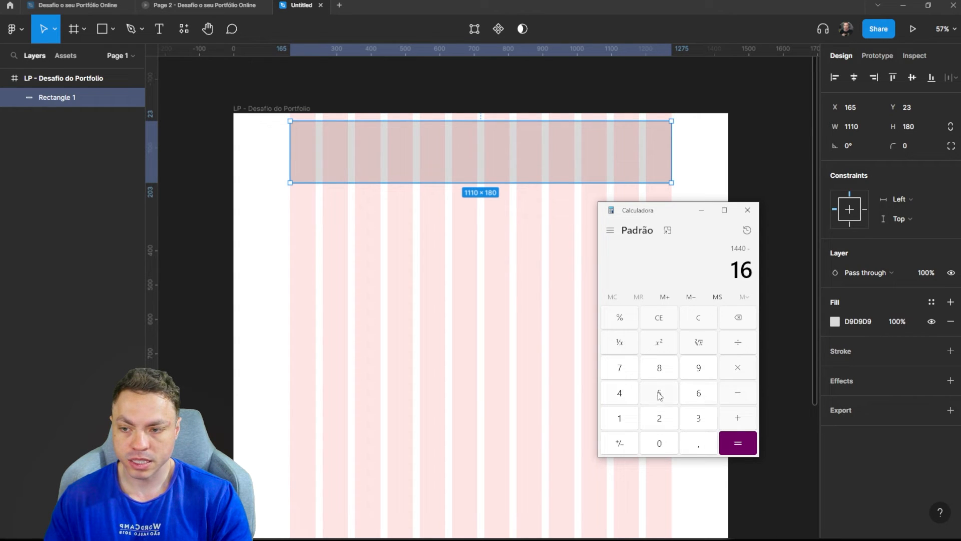
{"action": "left_click", "coordinate": [659, 397]}
{"action": "left_click", "coordinate": [728, 444]}
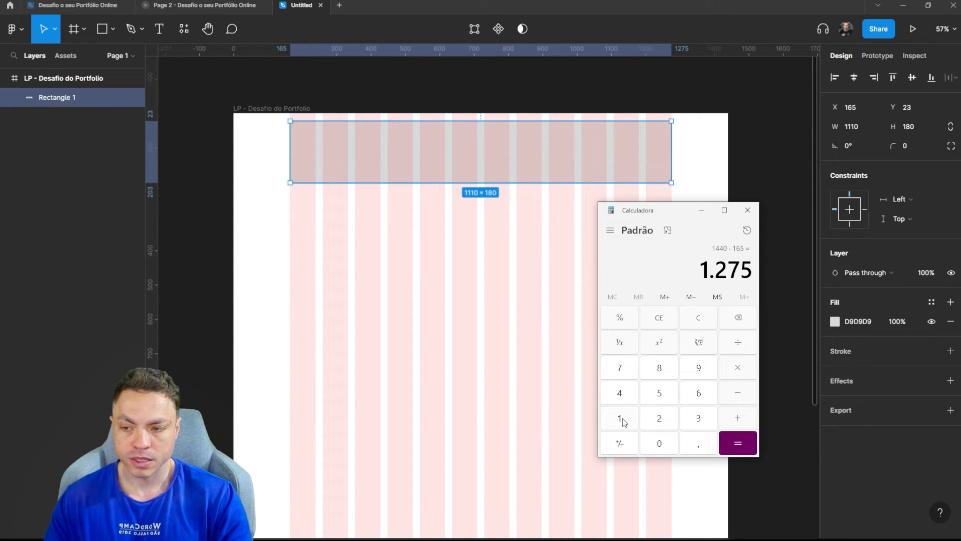
- Subtract the second margin of 165 from the calculator result and close the calculator
{"action": "left_click", "coordinate": [738, 398]}
{"action": "left_click", "coordinate": [619, 419]}
{"action": "left_click", "coordinate": [698, 397]}
{"action": "left_click", "coordinate": [670, 395]}
{"action": "left_click", "coordinate": [730, 442]}
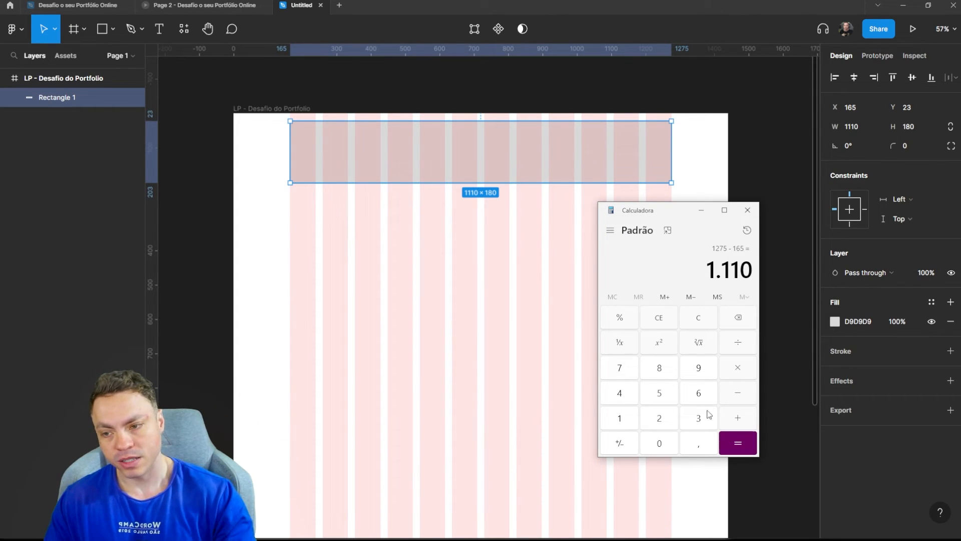
{"action": "left_click", "coordinate": [747, 210]}
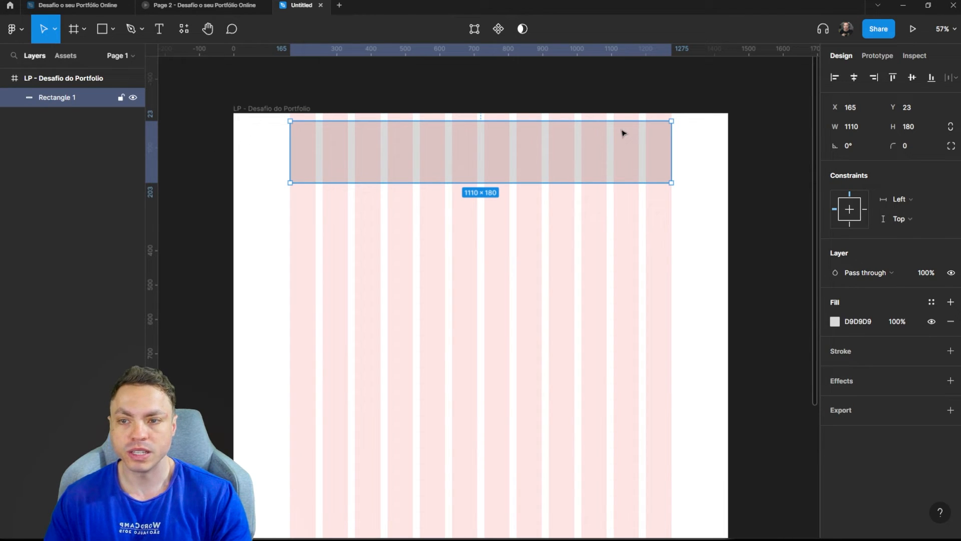
- Extend the rectangle's upper edge to the top of the landing page frame
{"action": "left_click", "coordinate": [266, 108]}
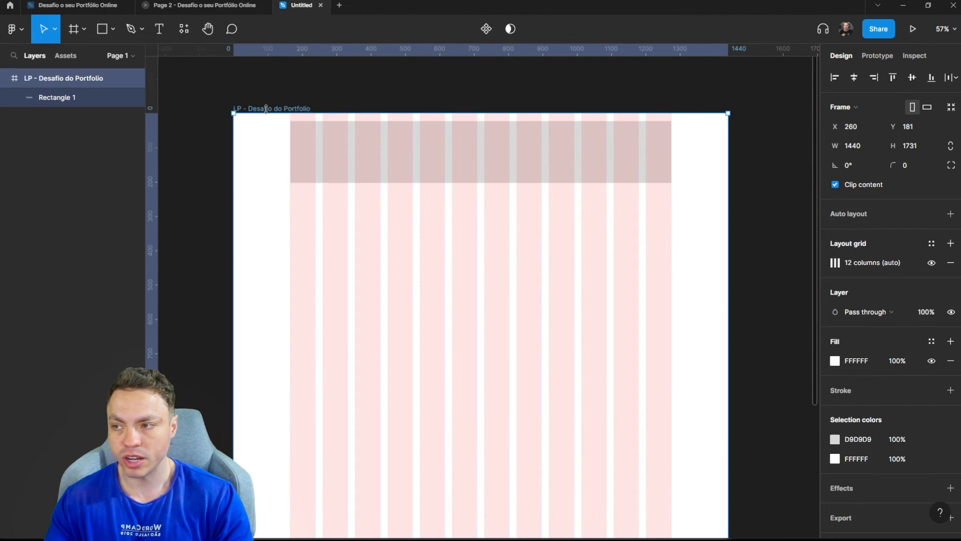
{"action": "left_click", "coordinate": [456, 127]}
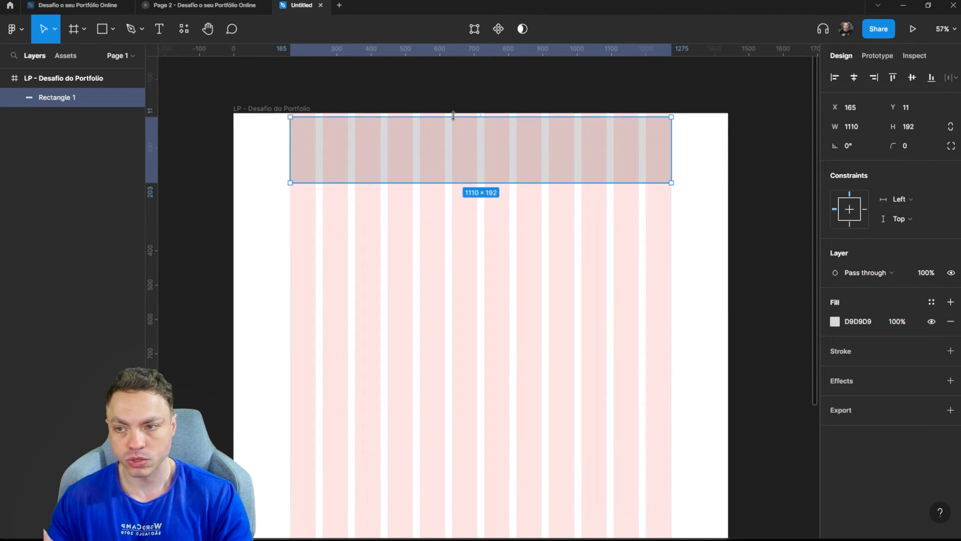
- Try a centered layout grid on the landing page frame with 12 columns and a column width of 72
{"action": "left_click", "coordinate": [278, 108]}
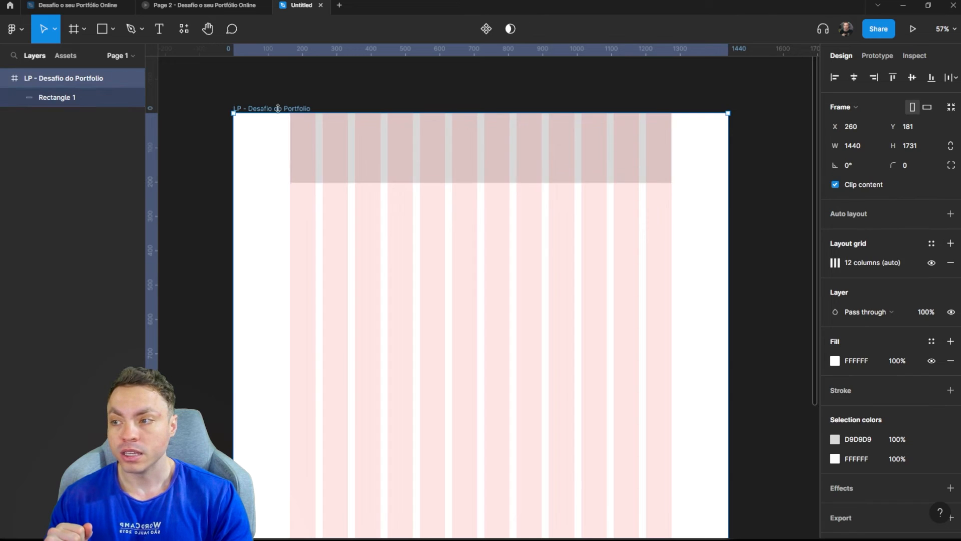
{"action": "left_click", "coordinate": [827, 264]}
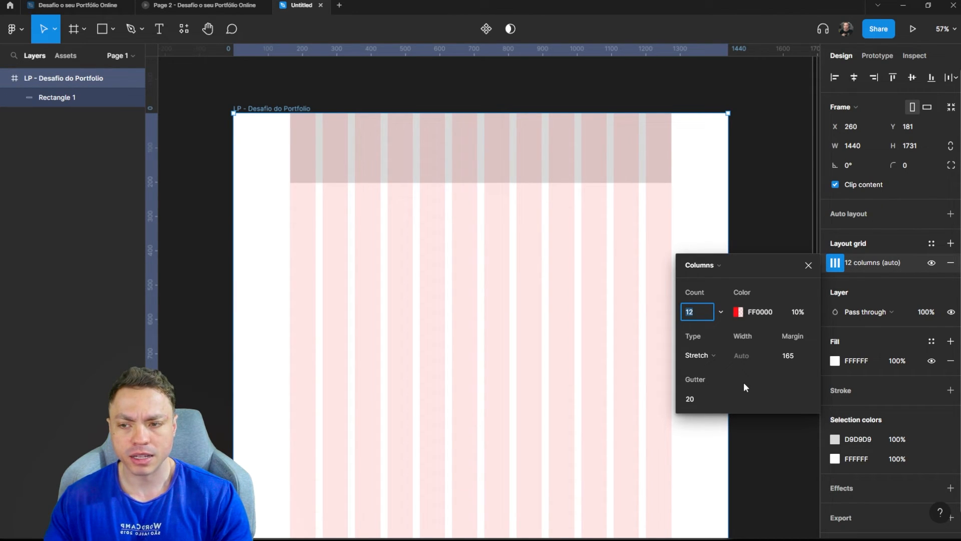
{"action": "type", "text": "12"}
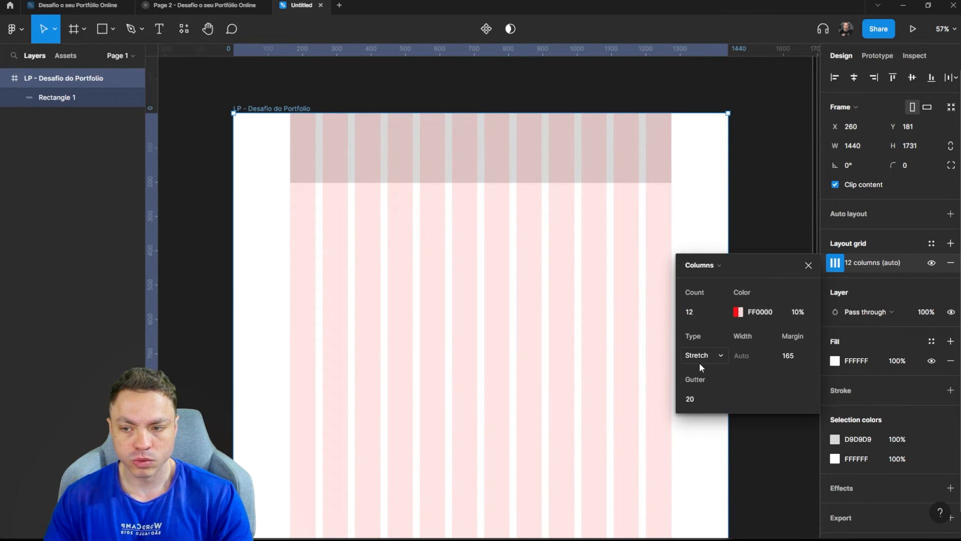
{"action": "left_click", "coordinate": [703, 360]}
{"action": "left_click", "coordinate": [708, 339]}
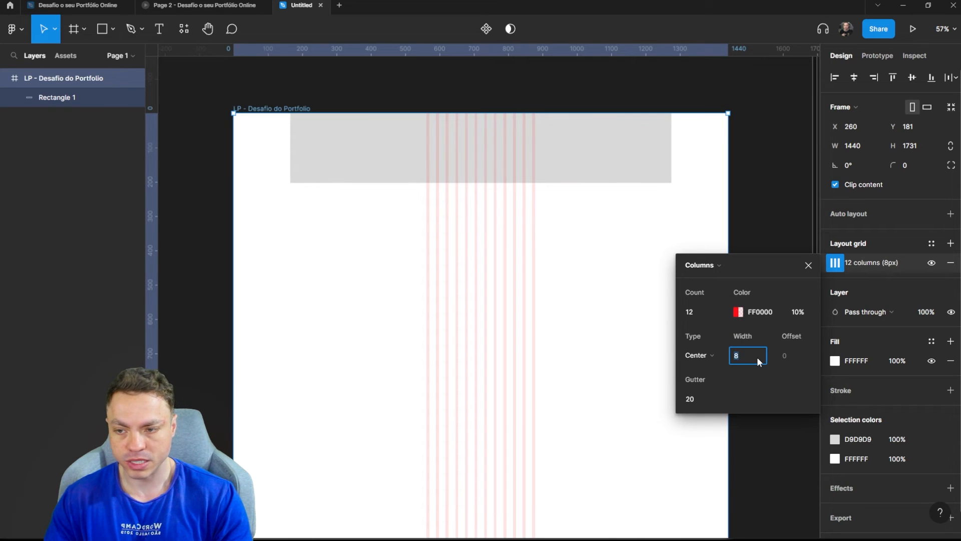
{"action": "type", "text": "72"}
{"action": "key", "text": "Return"}
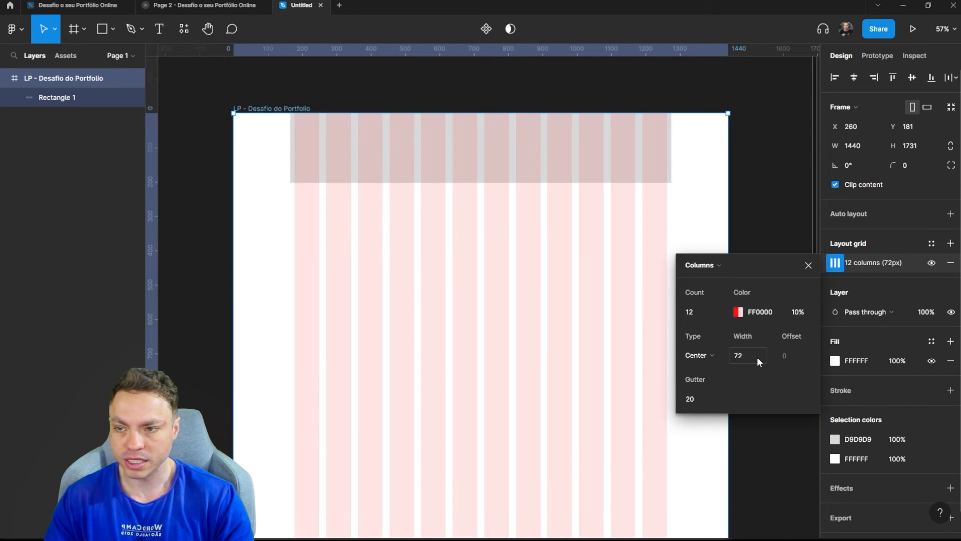
- Restore the layout grid's column type to Stretch
{"action": "left_click", "coordinate": [757, 357]}
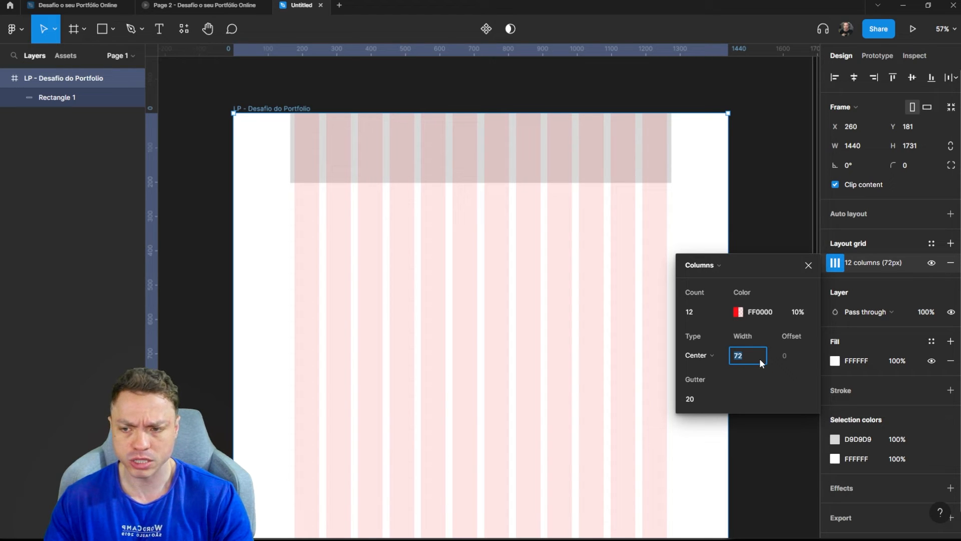
{"action": "left_click", "coordinate": [706, 354]}
{"action": "left_click", "coordinate": [712, 369]}
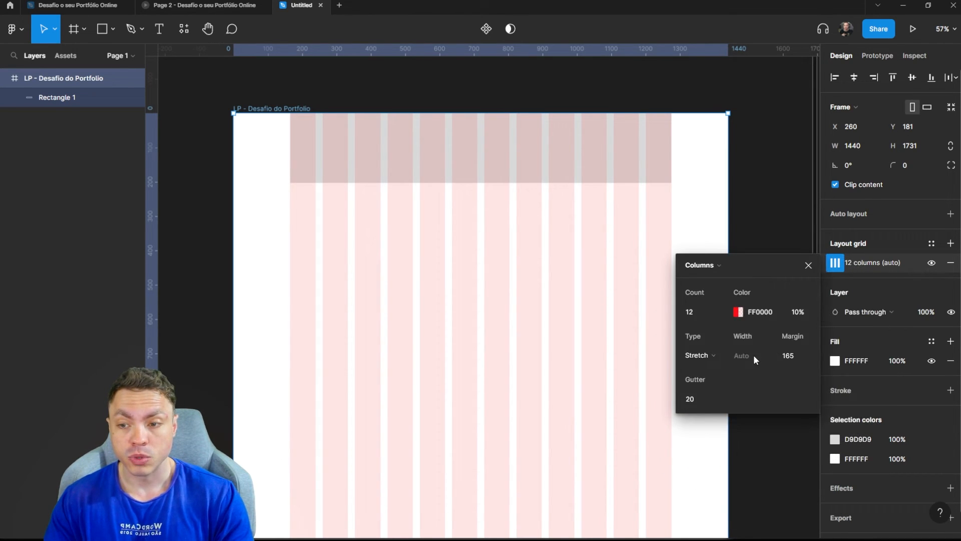
- Try different gutter widths between 0 and 56 for the layout grid, ending with a gutter of 20
{"action": "left_click", "coordinate": [692, 396]}
{"action": "type", "text": "30"}
{"action": "key", "text": "Return"}
{"action": "key", "text": "Up"}
{"action": "key", "text": "Up"}
{"action": "key", "text": "Up"}
{"action": "key", "text": "Up"}
{"action": "key", "text": "Up"}
{"action": "key", "text": "Up"}
{"action": "key", "text": "Up"}
{"action": "key", "text": "Up"}
{"action": "key", "text": "Up"}
{"action": "key", "text": "Up"}
{"action": "key", "text": "Up"}
{"action": "key", "text": "Up"}
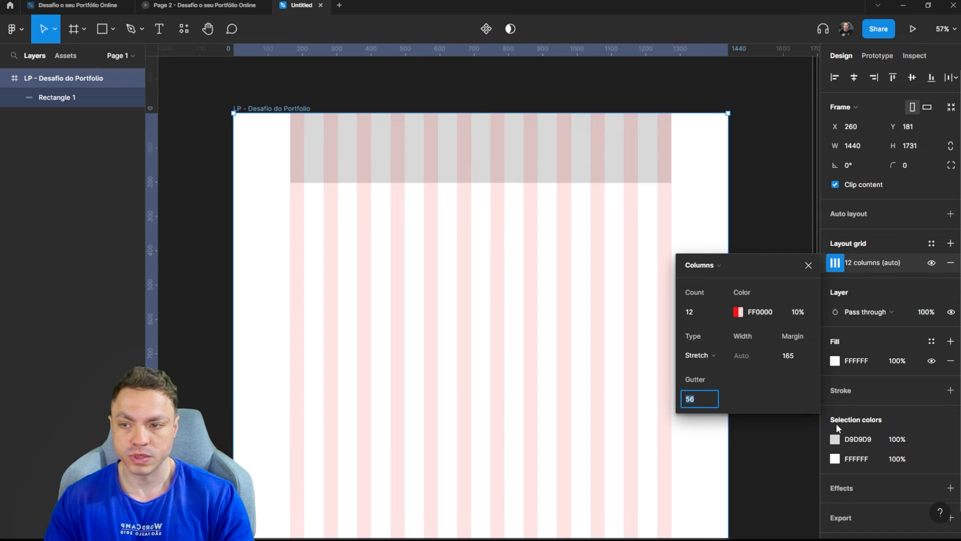
{"action": "key", "text": "Down"}
{"action": "key", "text": "Down"}
{"action": "key", "text": "Down"}
{"action": "key", "text": "Down"}
{"action": "key", "text": "Down"}
{"action": "key", "text": "Down"}
{"action": "key", "text": "Down"}
{"action": "key", "text": "Down"}
{"action": "key", "text": "Down"}
{"action": "key", "text": "Down"}
{"action": "key", "text": "Down"}
{"action": "key", "text": "Down"}
{"action": "key", "text": "Down"}
{"action": "key", "text": "Down"}
{"action": "key", "text": "Down"}
{"action": "key", "text": "Down"}
{"action": "key", "text": "Down"}
{"action": "key", "text": "Down"}
{"action": "key", "text": "Down"}
{"action": "key", "text": "Down"}
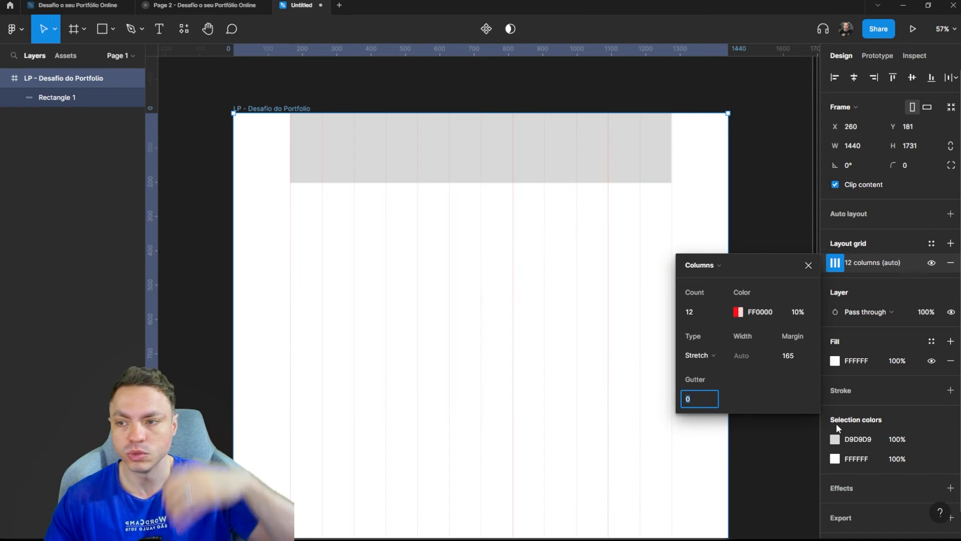
{"action": "key", "text": "Up"}
{"action": "key", "text": "Up"}
{"action": "key", "text": "Up"}
{"action": "key", "text": "Up"}
{"action": "key", "text": "Up"}
{"action": "key", "text": "Up"}
{"action": "key", "text": "Up"}
{"action": "key", "text": "Up"}
{"action": "key", "text": "Up"}
{"action": "key", "text": "Up"}
{"action": "key", "text": "Up"}
{"action": "key", "text": "Up"}
{"action": "key", "text": "Up"}
{"action": "key", "text": "Up"}
{"action": "key", "text": "Up"}
{"action": "key", "text": "Up"}
{"action": "key", "text": "Up"}
{"action": "key", "text": "Up"}
{"action": "key", "text": "Up"}
{"action": "key", "text": "Up"}
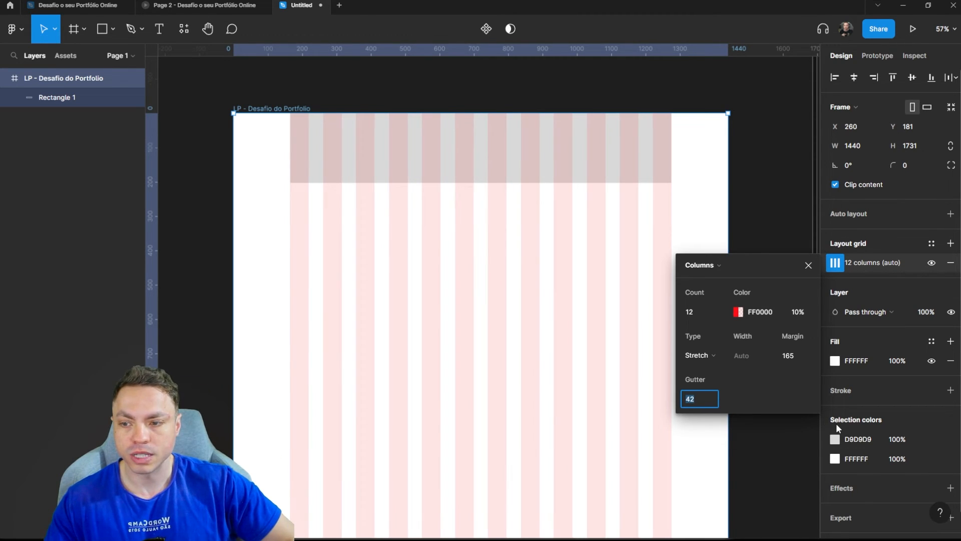
{"action": "key", "text": "Down"}
{"action": "key", "text": "Down"}
{"action": "key", "text": "Down"}
{"action": "key", "text": "Down"}
{"action": "key", "text": "Down"}
{"action": "key", "text": "Down"}
{"action": "key", "text": "Down"}
{"action": "key", "text": "Down"}
{"action": "key", "text": "Down"}
{"action": "key", "text": "Down"}
{"action": "key", "text": "Down"}
{"action": "key", "text": "Down"}
{"action": "key", "text": "Down"}
{"action": "key", "text": "Down"}
{"action": "key", "text": "Down"}
{"action": "key", "text": "Down"}
{"action": "key", "text": "Down"}
{"action": "key", "text": "Down"}
{"action": "key", "text": "Down"}
{"action": "key", "text": "Down"}
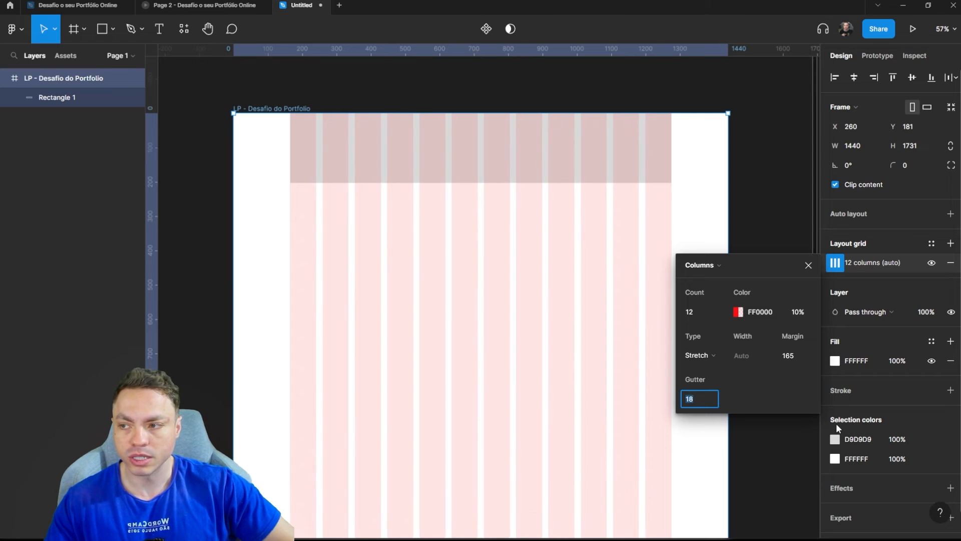
{"action": "key", "text": "Up"}
{"action": "key", "text": "Up"}
{"action": "key", "text": "Up"}
{"action": "key", "text": "Up"}
{"action": "key", "text": "Up"}
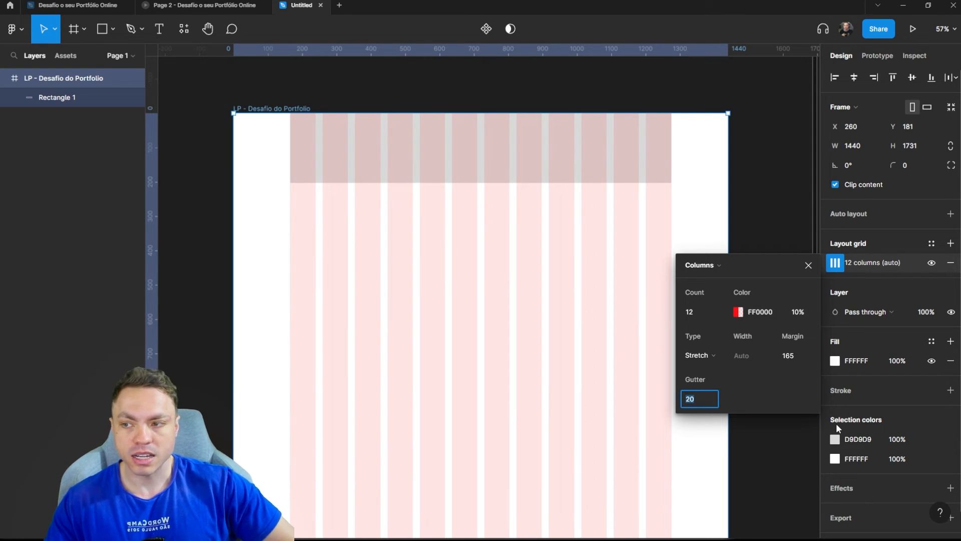
- Try gutter widths of 16 and 30 for the 12-column layout grid
{"action": "type", "text": "16"}
{"action": "key", "text": "Return"}
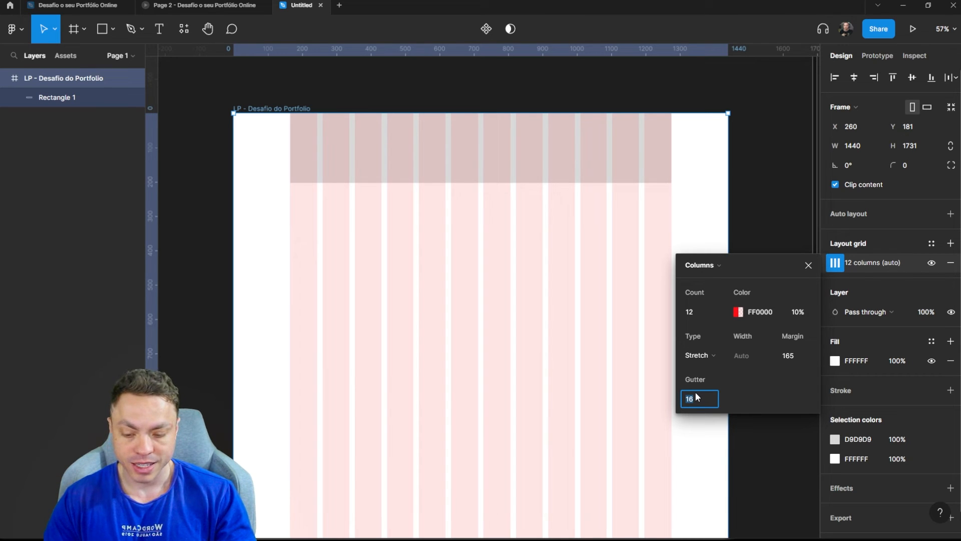
{"action": "type", "text": "30"}
{"action": "key", "text": "Return"}
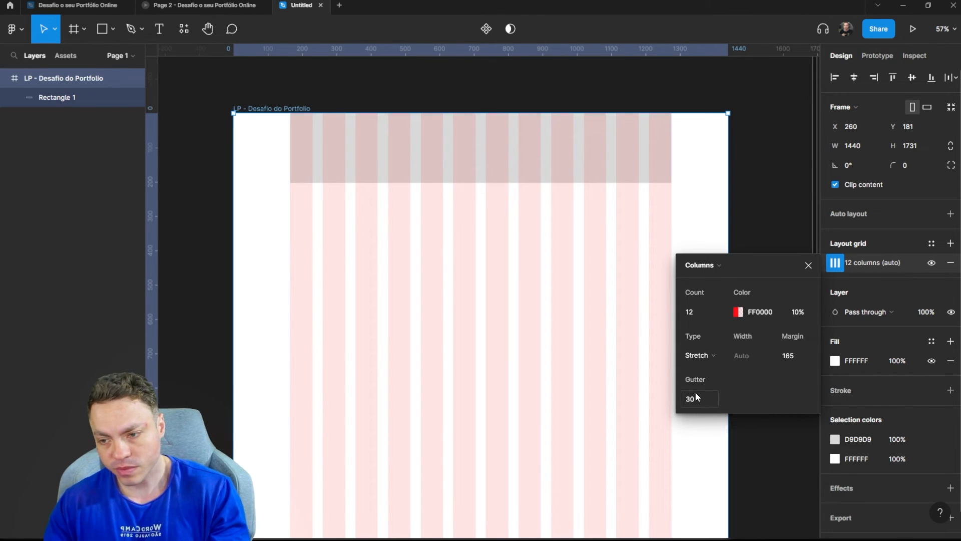
{"action": "type", "text": "16"}
{"action": "key", "text": "Return"}
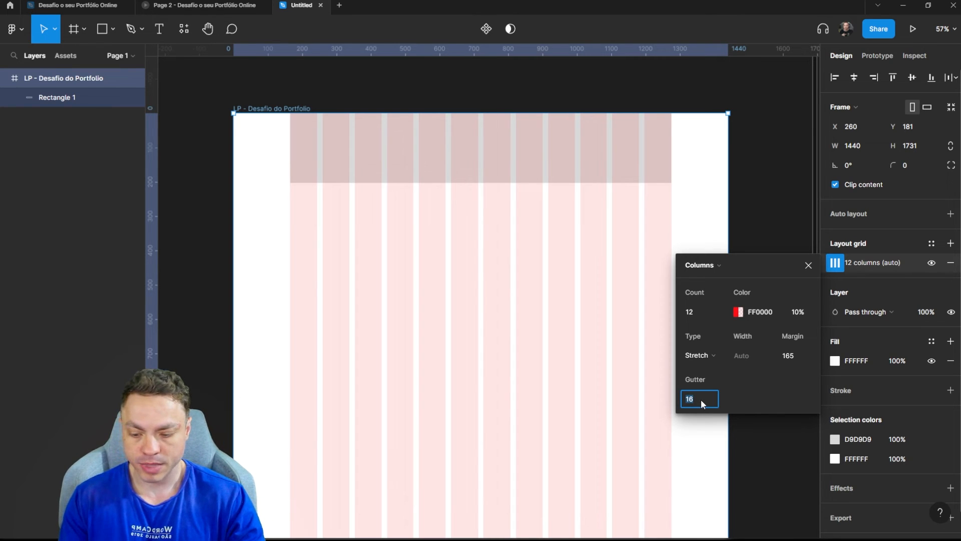
- Set the 12-column layout grid's gutter to 24 and close the grid settings
{"action": "type", "text": "24"}
{"action": "key", "text": "Return"}
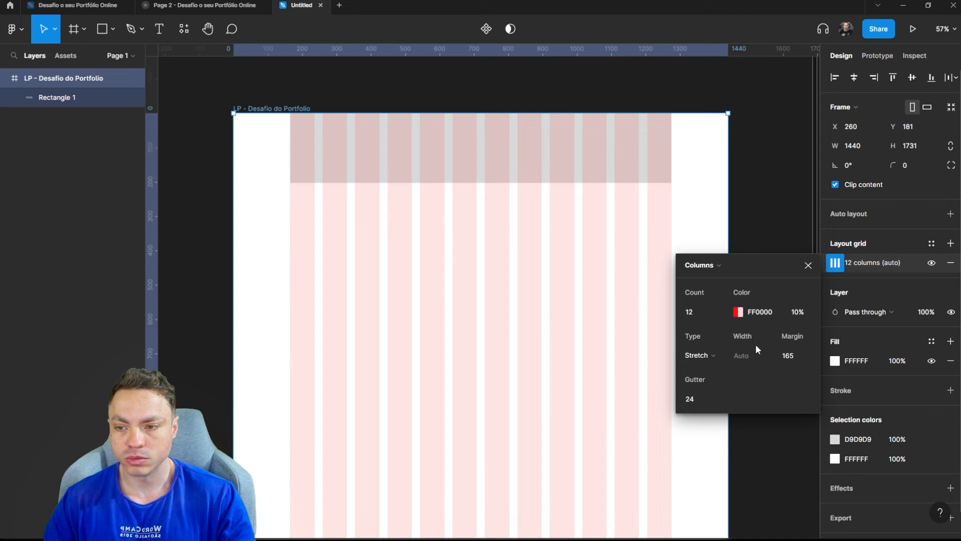
{"action": "left_click", "coordinate": [807, 266]}
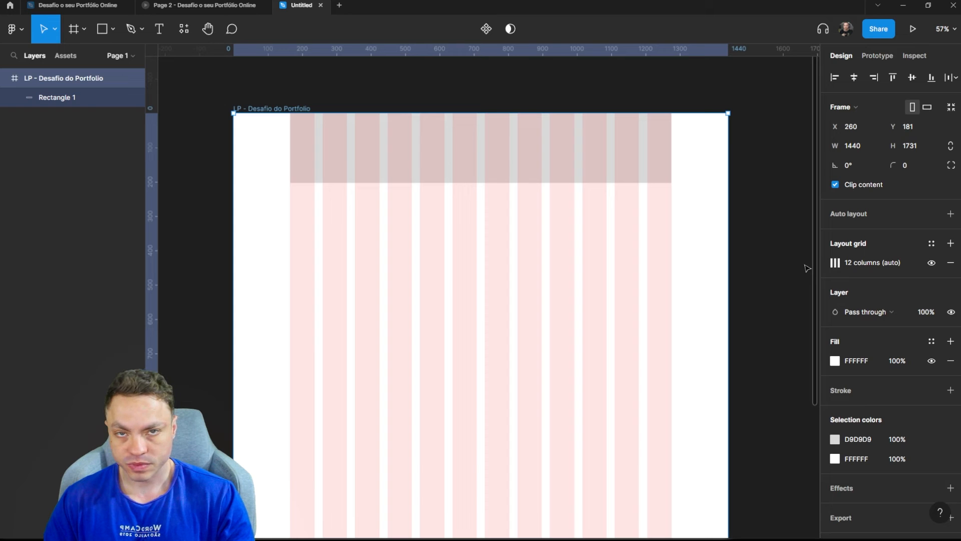
- Add a second layout grid to the landing page frame and make it a columns grid with a count of 2
{"action": "left_click", "coordinate": [932, 243]}
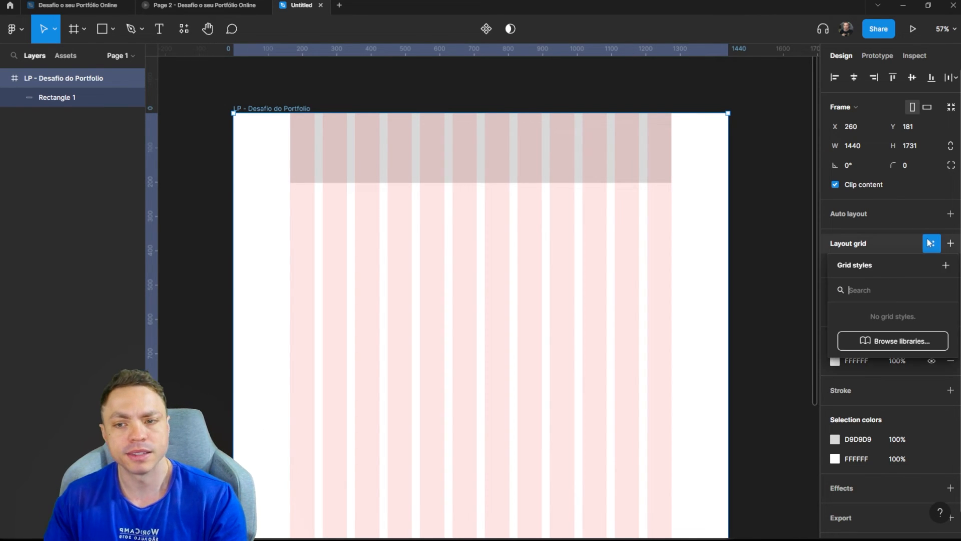
{"action": "left_click", "coordinate": [897, 230]}
{"action": "left_click", "coordinate": [950, 244]}
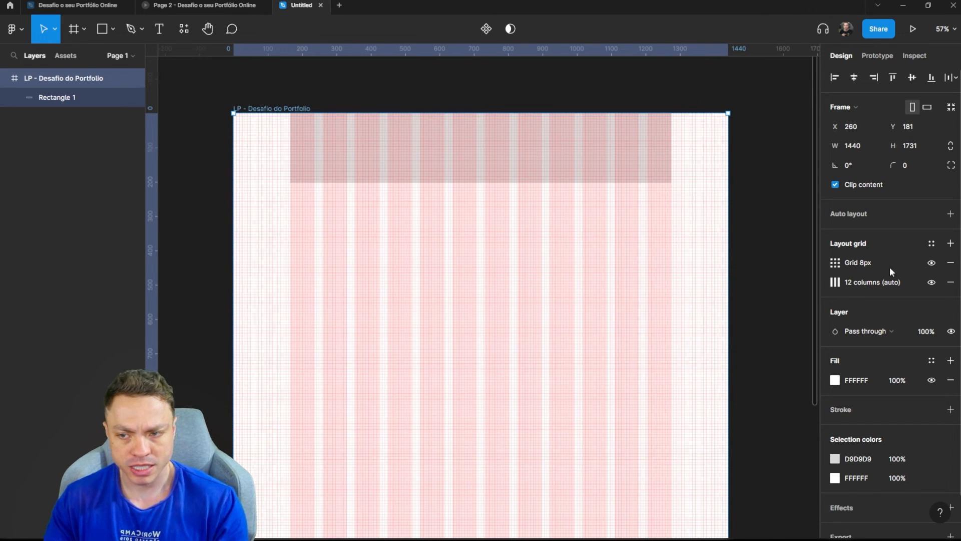
{"action": "left_click", "coordinate": [844, 263]}
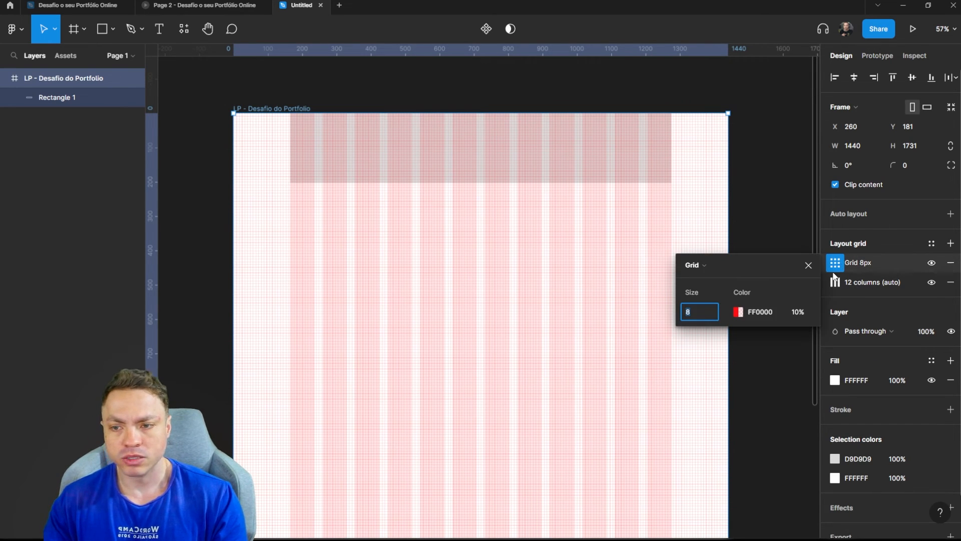
{"action": "left_click", "coordinate": [705, 266]}
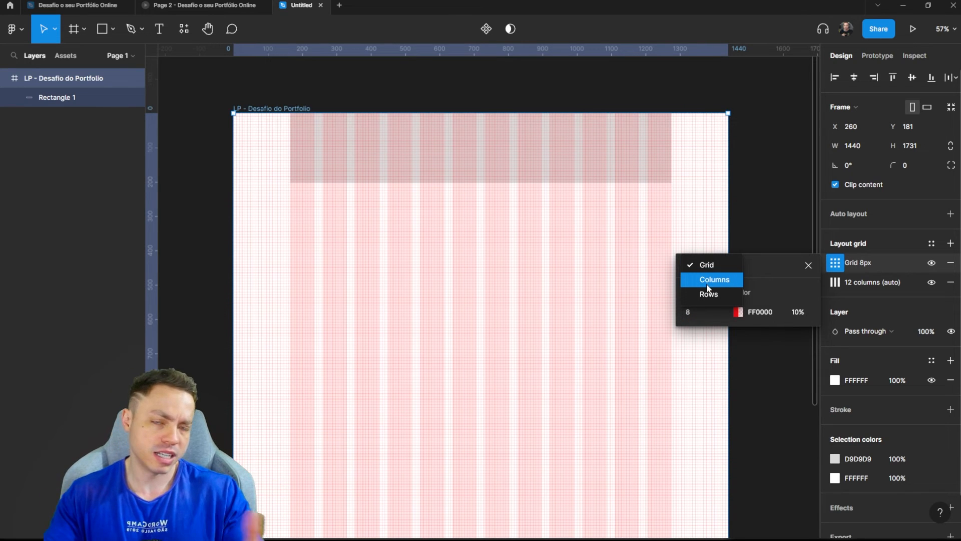
{"action": "left_click", "coordinate": [708, 290]}
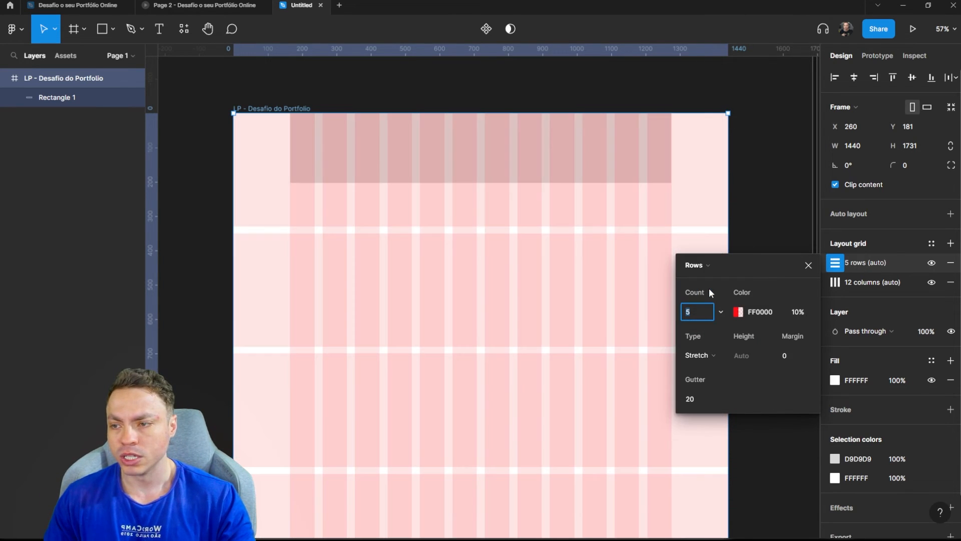
{"action": "left_click", "coordinate": [703, 266]}
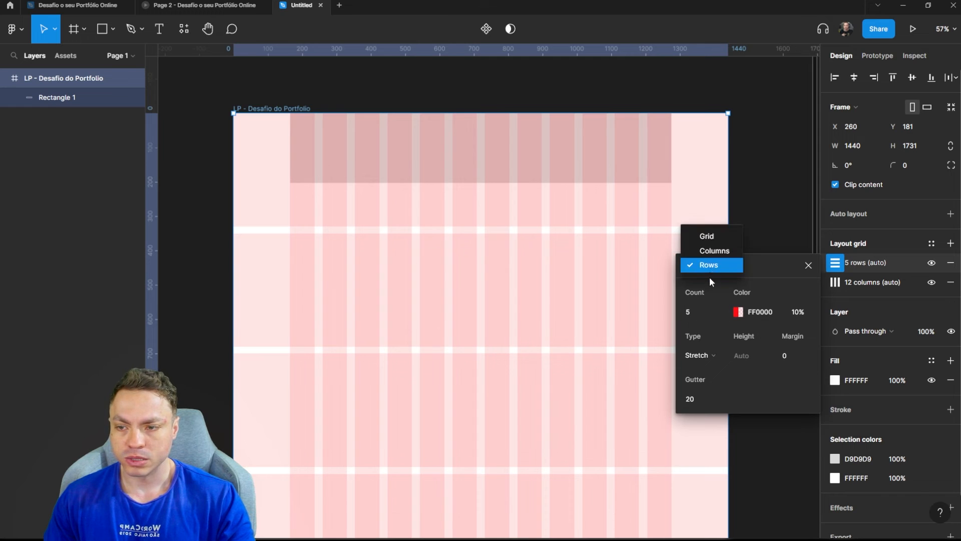
{"action": "left_click", "coordinate": [707, 250]}
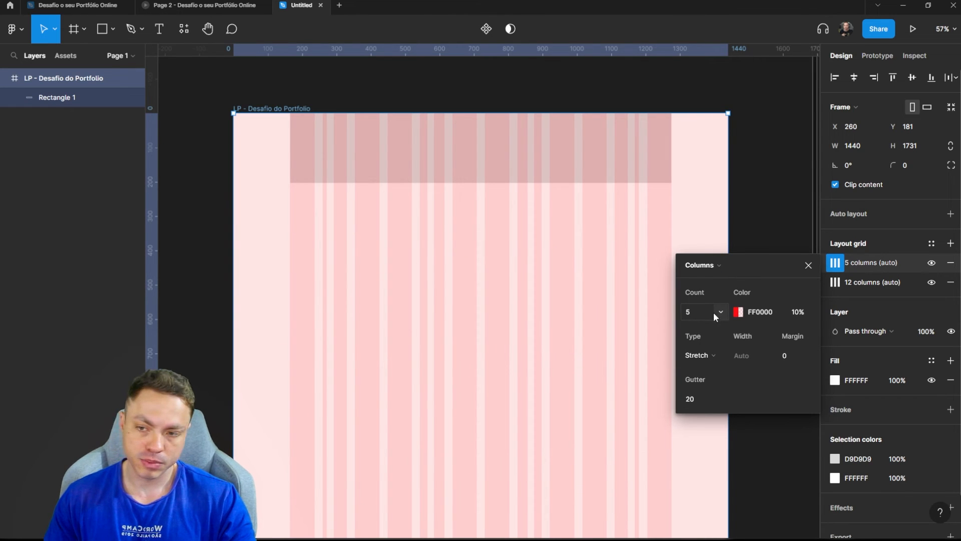
{"action": "left_click", "coordinate": [705, 310]}
{"action": "type", "text": "2"}
- Change the two-column grid's color to the magenta FF00D6, keeping 10% opacity
{"action": "left_click", "coordinate": [738, 312]}
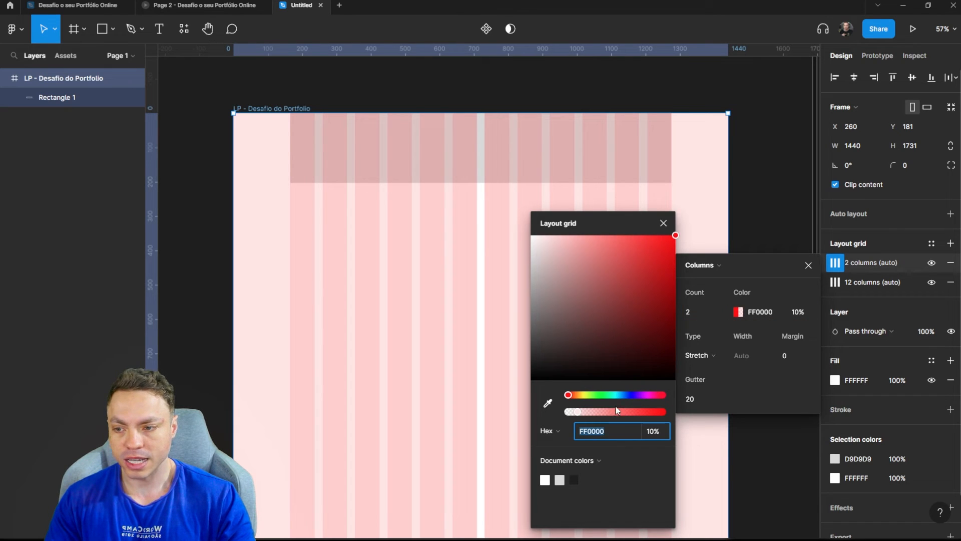
{"action": "left_click_drag", "start_coordinate": [600, 394], "coordinate": [650, 398]}
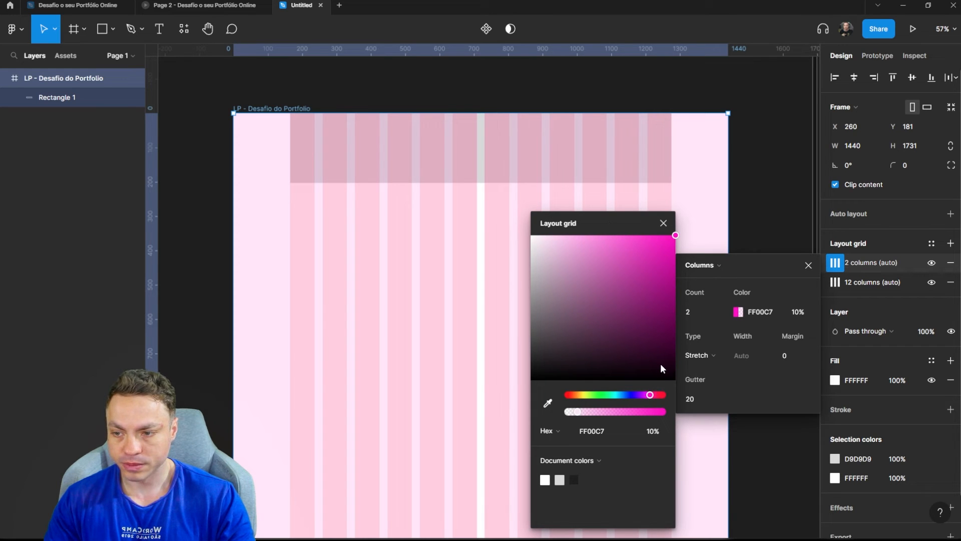
{"action": "left_click_drag", "start_coordinate": [651, 394], "coordinate": [648, 395]}
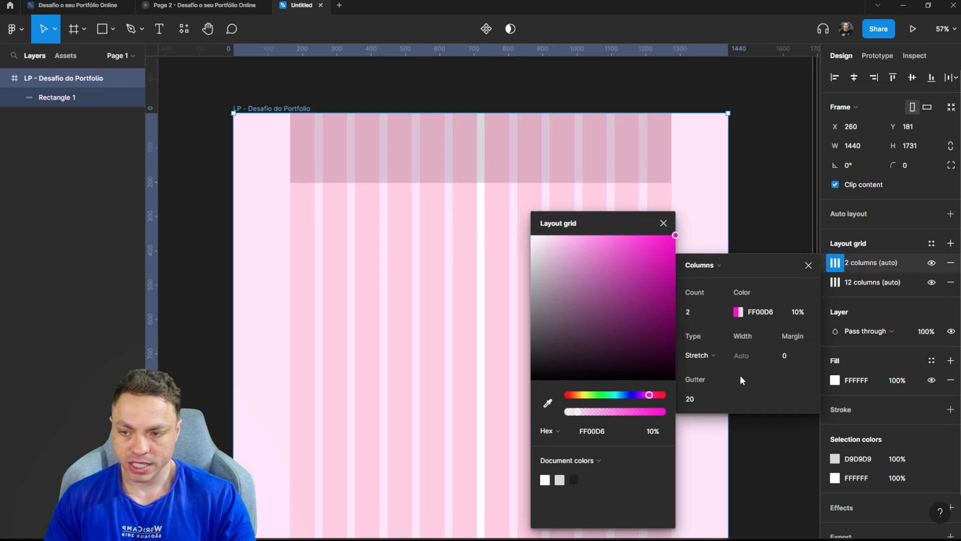
{"action": "left_click", "coordinate": [663, 222]}
- Center the two-column grid with a column width of 15 and a gutter of 1110 so it flanks the 12 columns
{"action": "left_click", "coordinate": [711, 354]}
{"action": "left_click", "coordinate": [711, 353]}
{"action": "left_click", "coordinate": [713, 356]}
{"action": "left_click", "coordinate": [711, 340]}
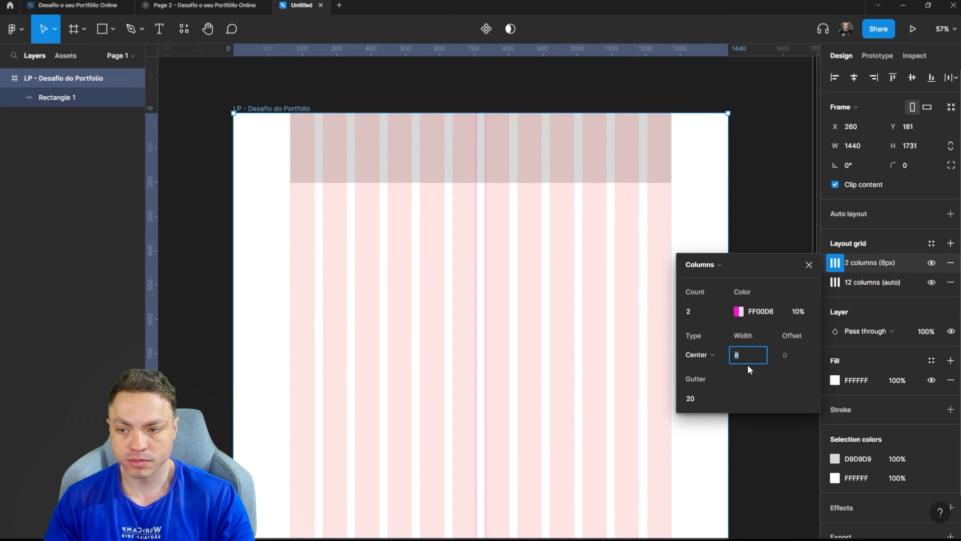
{"action": "type", "text": "15"}
{"action": "key", "text": "Return"}
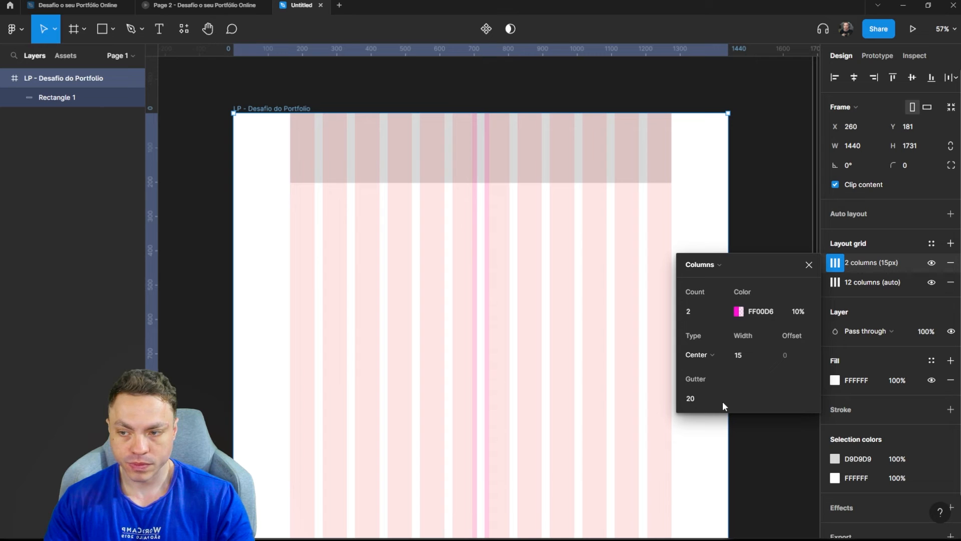
{"action": "left_click", "coordinate": [696, 400]}
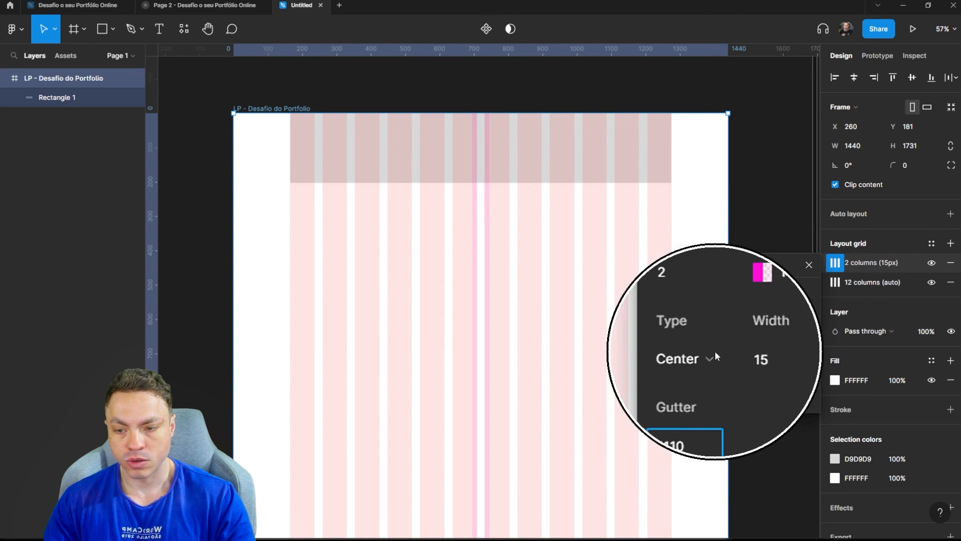
{"action": "key", "text": "Return"}
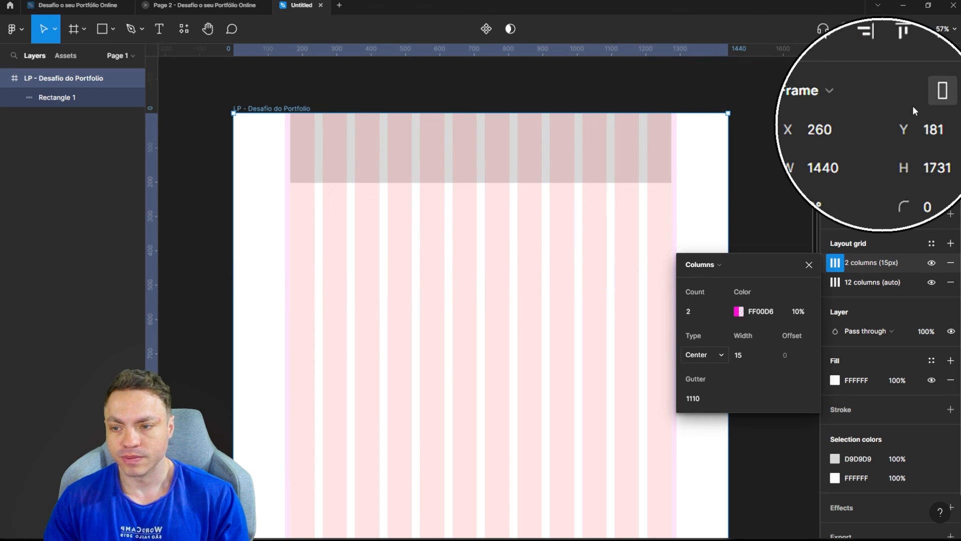
{"action": "left_click", "coordinate": [838, 283]}
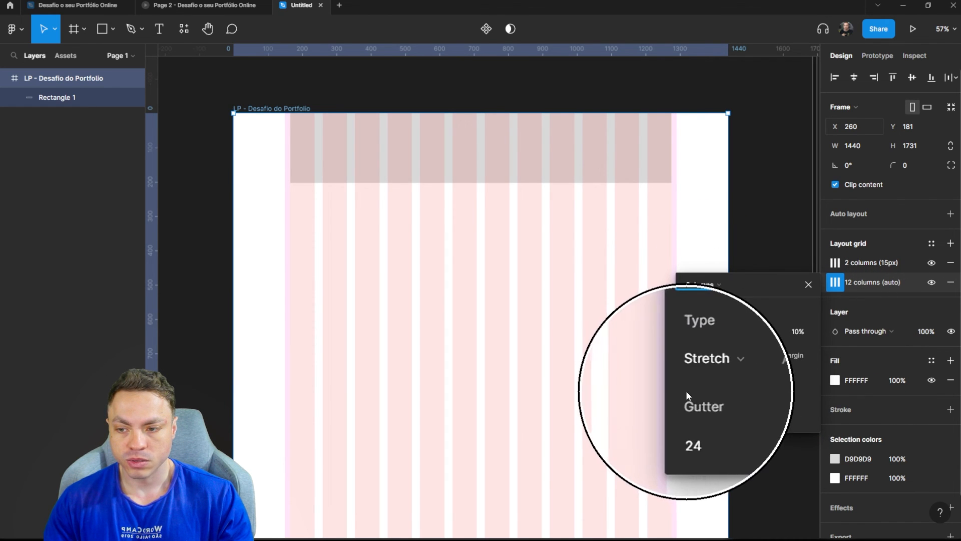
{"action": "left_click", "coordinate": [808, 285]}
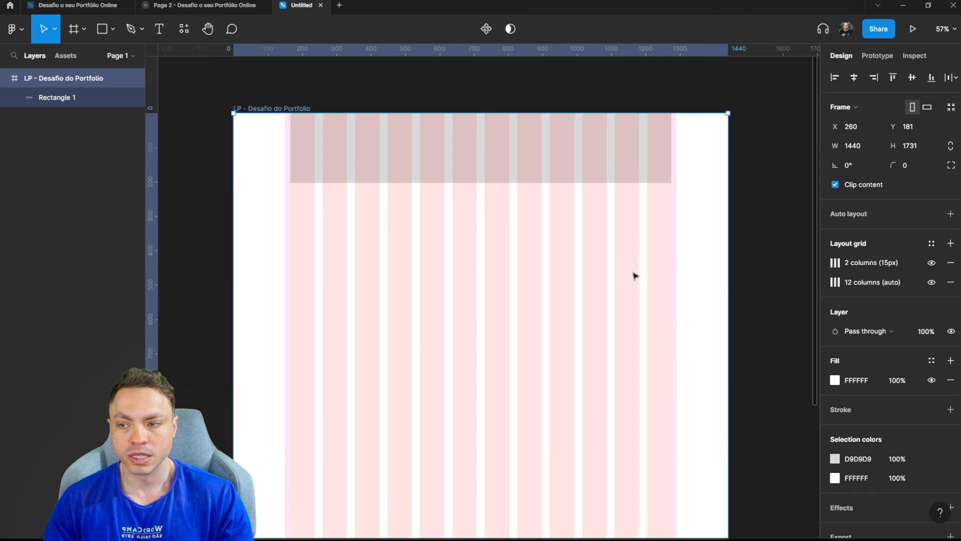
- Widen the gray rectangle on both sides to span the full 1440 width of the landing page frame
{"action": "left_click", "coordinate": [589, 169]}
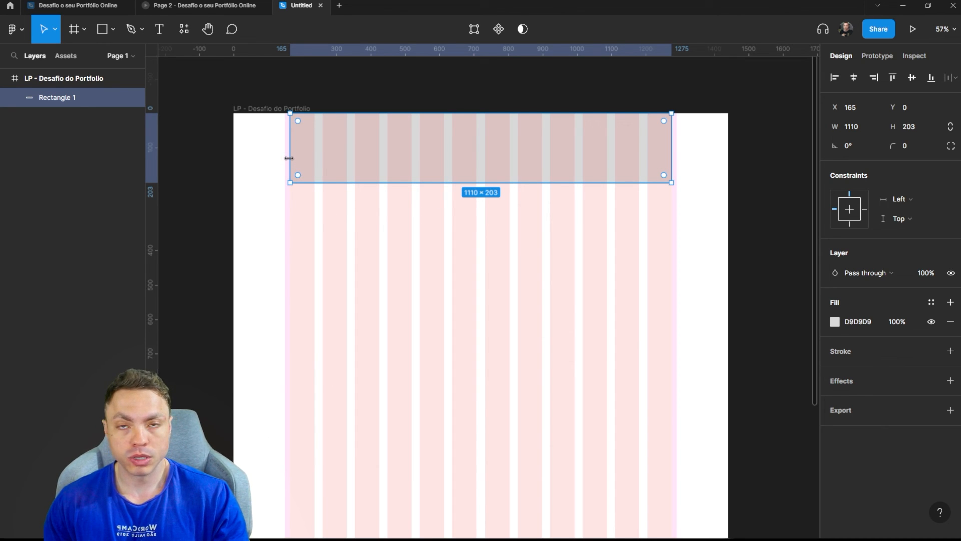
{"action": "left_click_drag", "start_coordinate": [289, 158], "coordinate": [234, 153]}
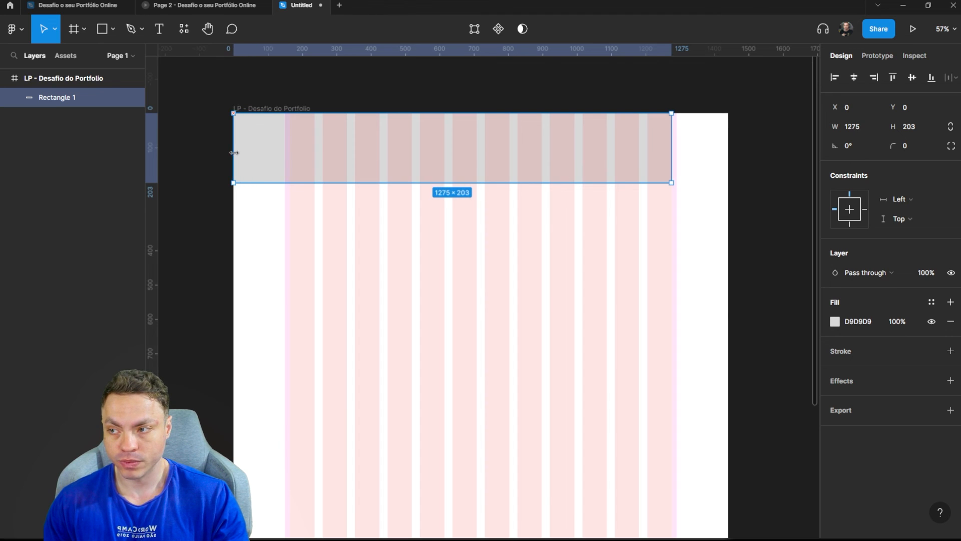
{"action": "left_click_drag", "start_coordinate": [671, 151], "coordinate": [728, 154]}
- Extend the gray rectangle downward and set its height to 1080
{"action": "left_click_drag", "start_coordinate": [500, 183], "coordinate": [487, 449]}
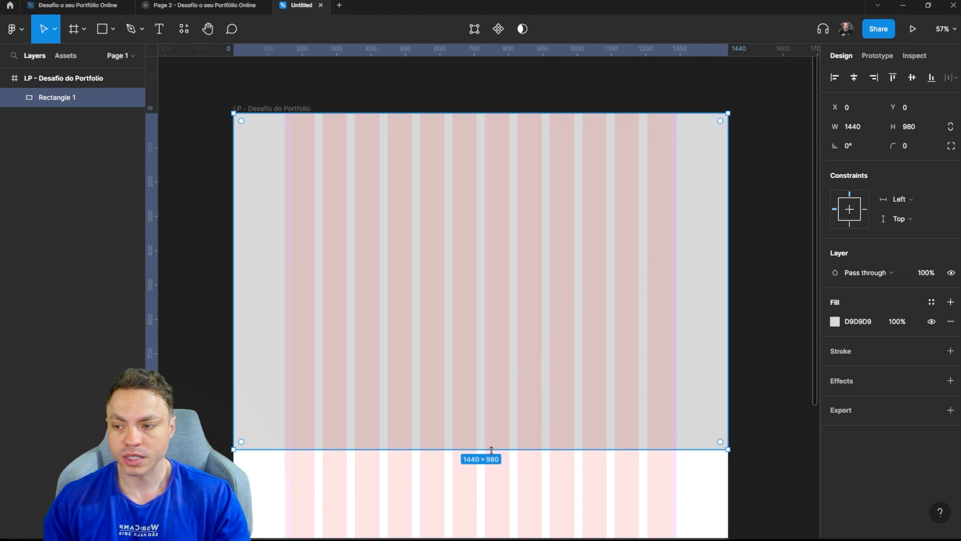
{"action": "left_click_drag", "start_coordinate": [492, 449], "coordinate": [495, 474]}
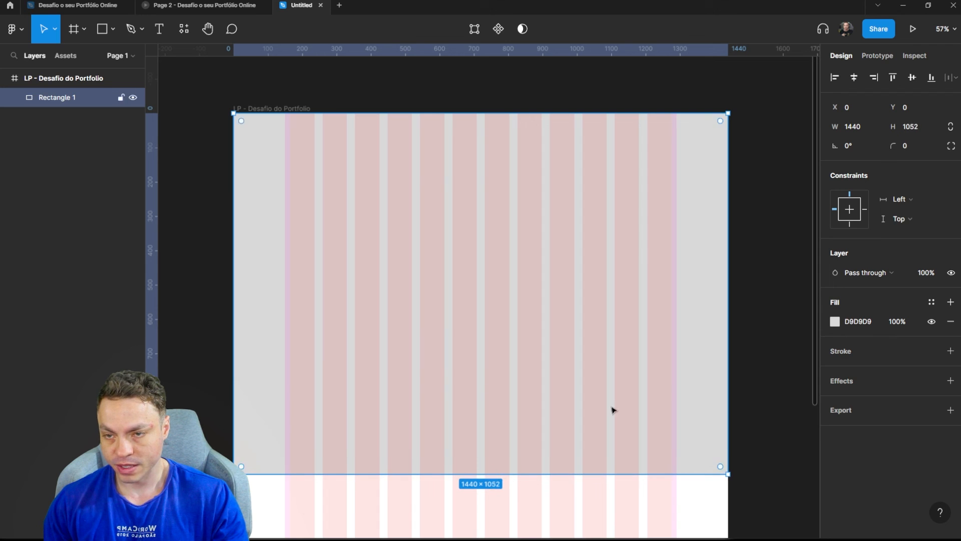
{"action": "left_click", "coordinate": [702, 107]}
{"action": "left_click", "coordinate": [699, 157]}
{"action": "left_click", "coordinate": [914, 126]}
{"action": "type", "text": "1080"}
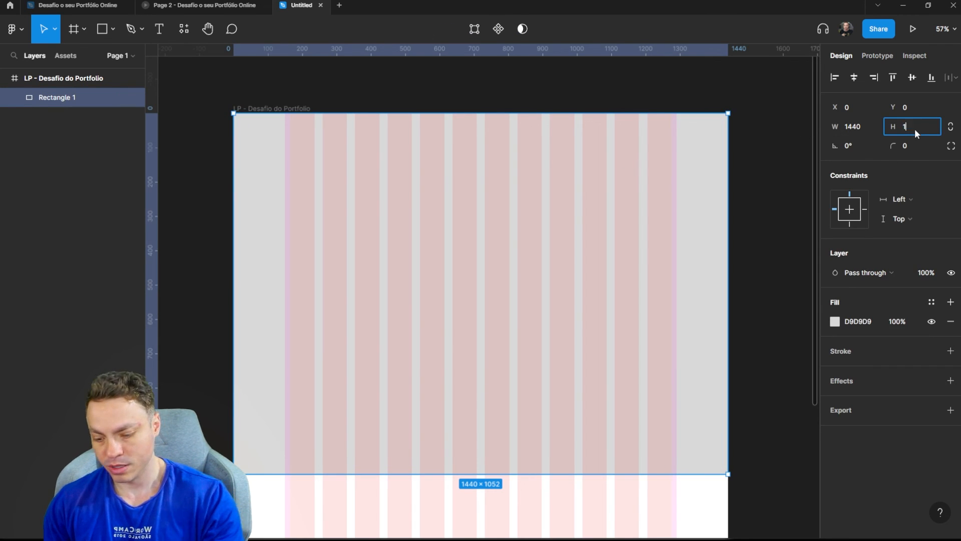
{"action": "key", "text": "Return"}
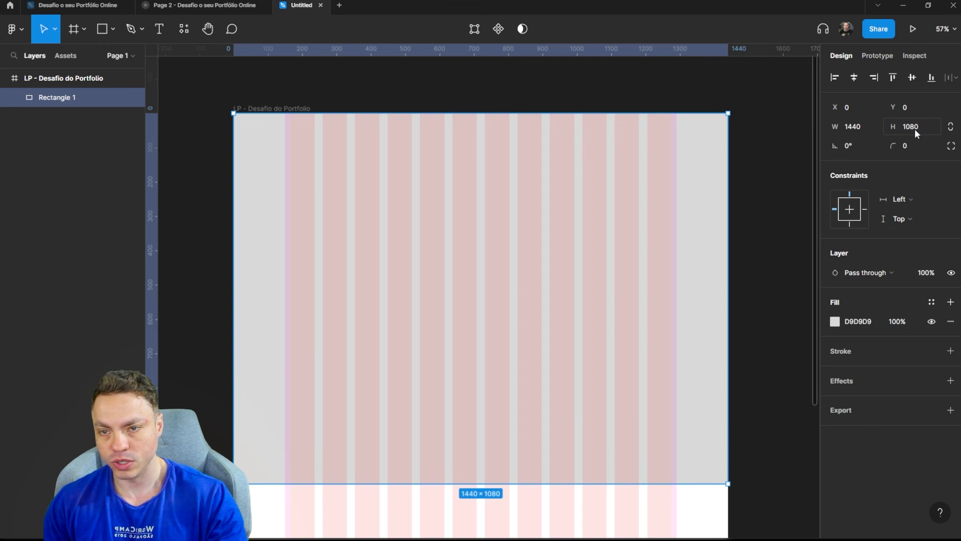
{"action": "left_click", "coordinate": [762, 168]}
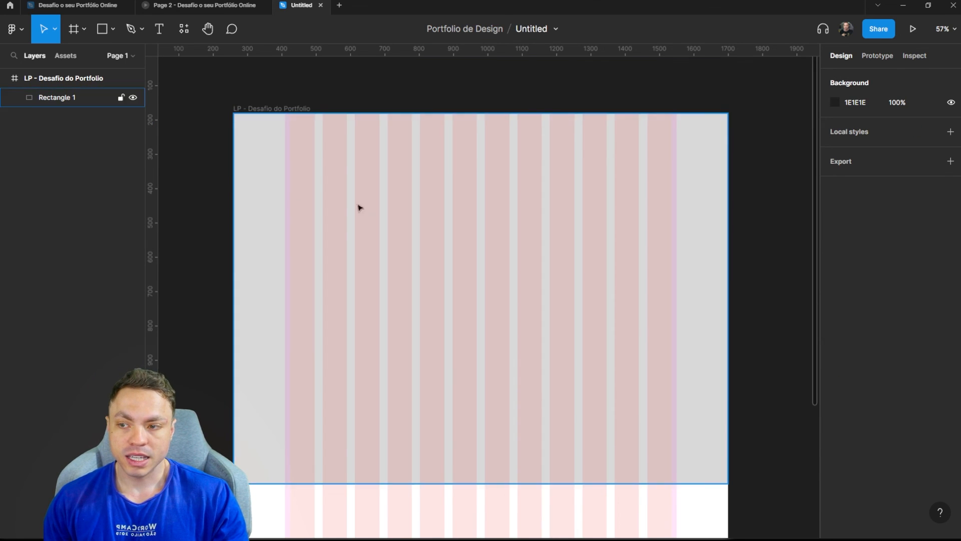
- Activate the Rectangle tool to draw another shape on the landing page frame
{"action": "left_click", "coordinate": [693, 198]}
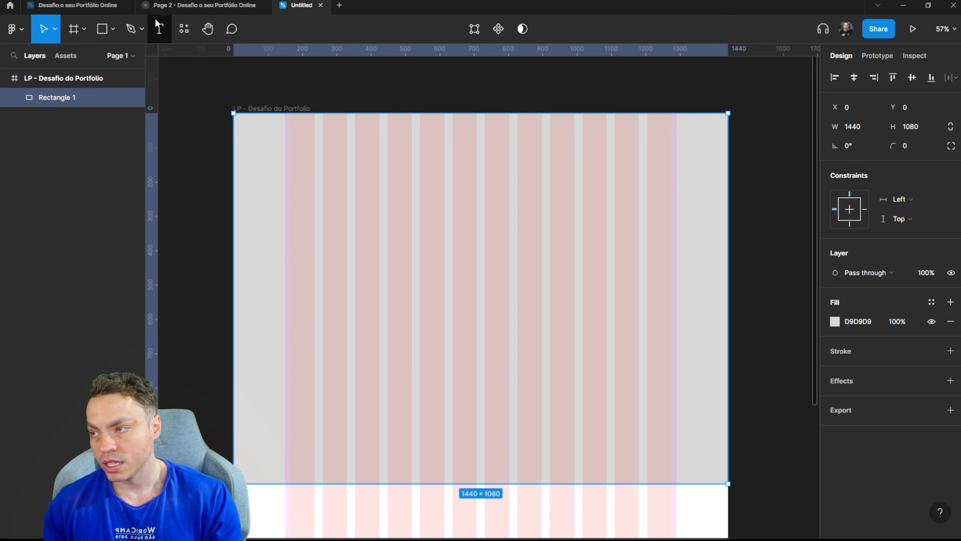
{"action": "left_click", "coordinate": [105, 27]}
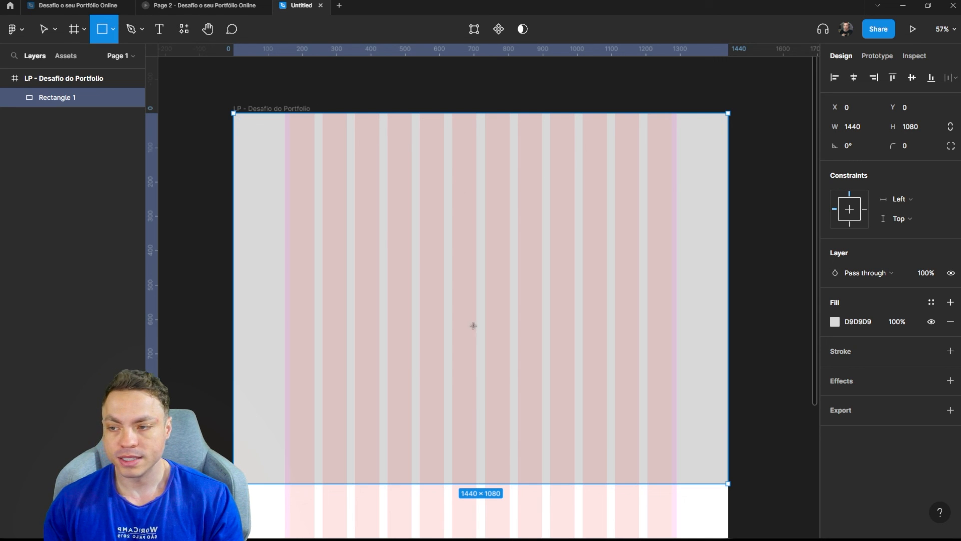